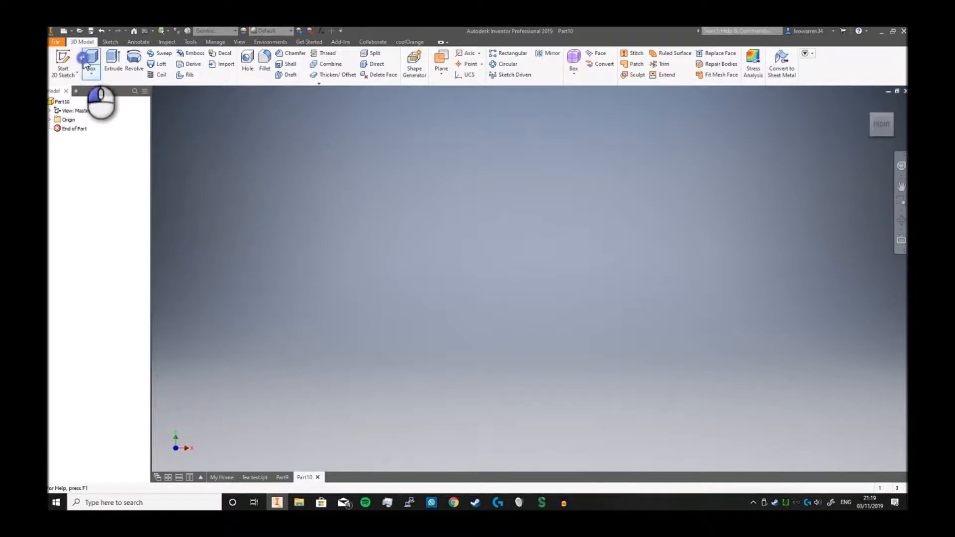
# Create a box primitive from a rectangle centred on the origin in the XZ plane, with a height of 25 mm.
pyautogui.click(87, 61)
pyautogui.click(509, 297)
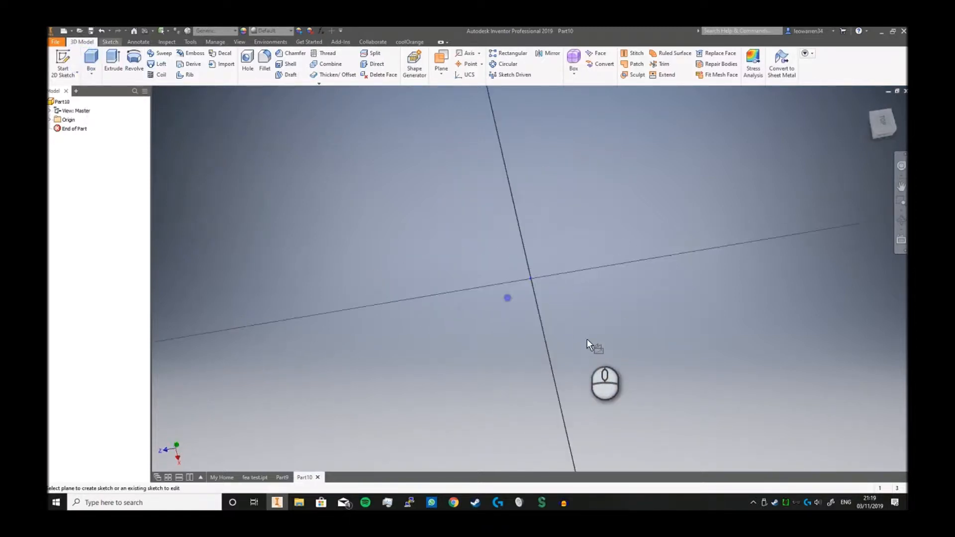
pyautogui.click(531, 279)
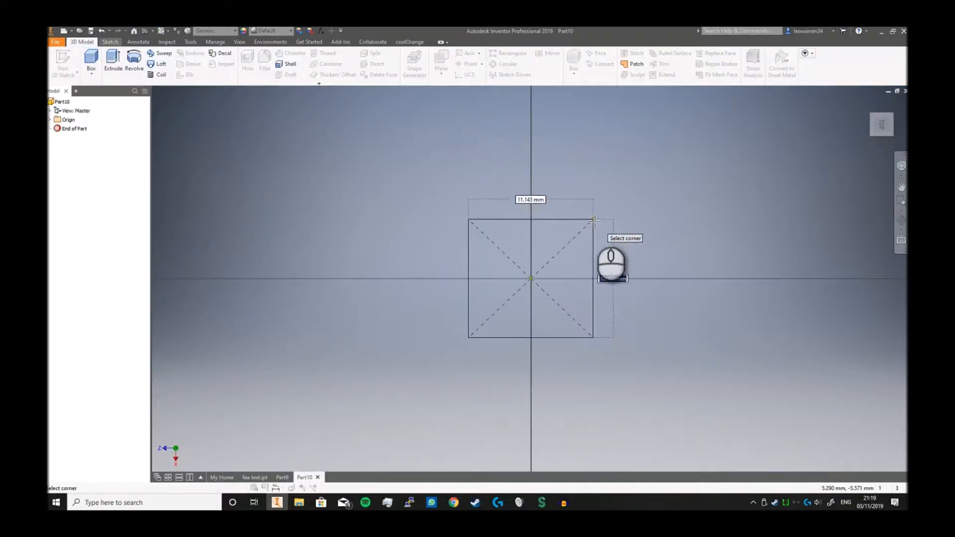
pyautogui.press('Tab')
pyautogui.click(618, 198)
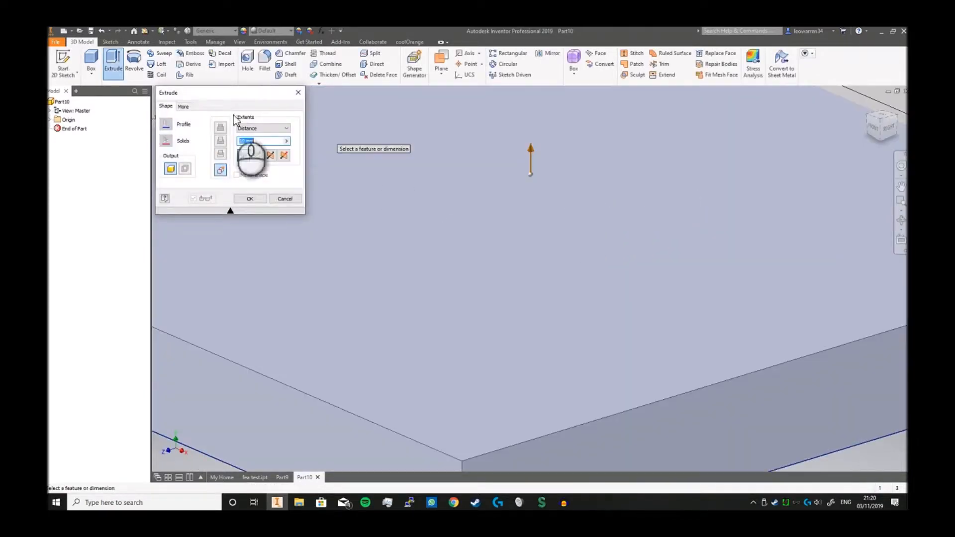
pyautogui.write('25')
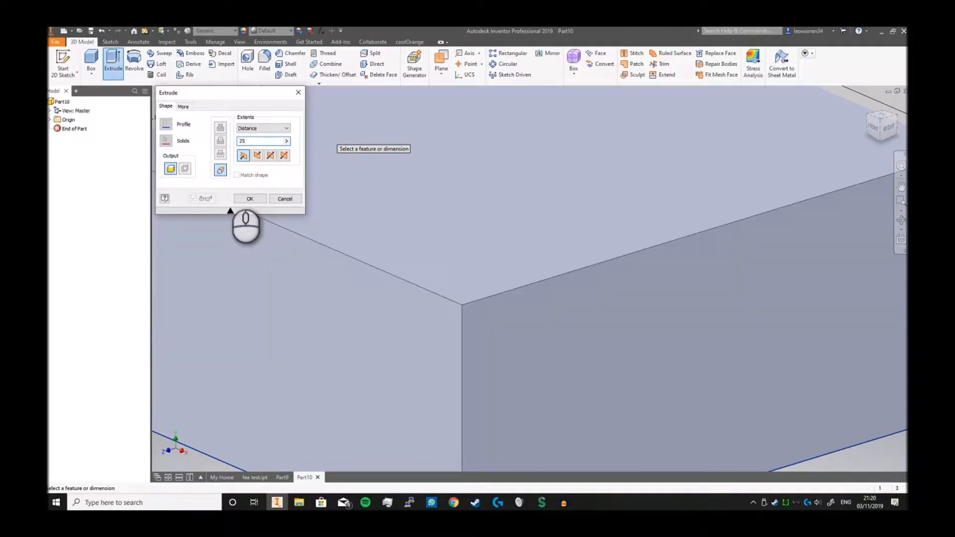
pyautogui.press('Return')
pyautogui.scroll(4, 400, 163)
pyautogui.moveTo(407, 163); pyautogui.dragTo(469, 344, button='middle')
pyautogui.click(248, 59)
pyautogui.click(391, 248)
pyautogui.click(367, 258)
pyautogui.click(468, 254)
pyautogui.click(480, 298)
pyautogui.click(509, 214)
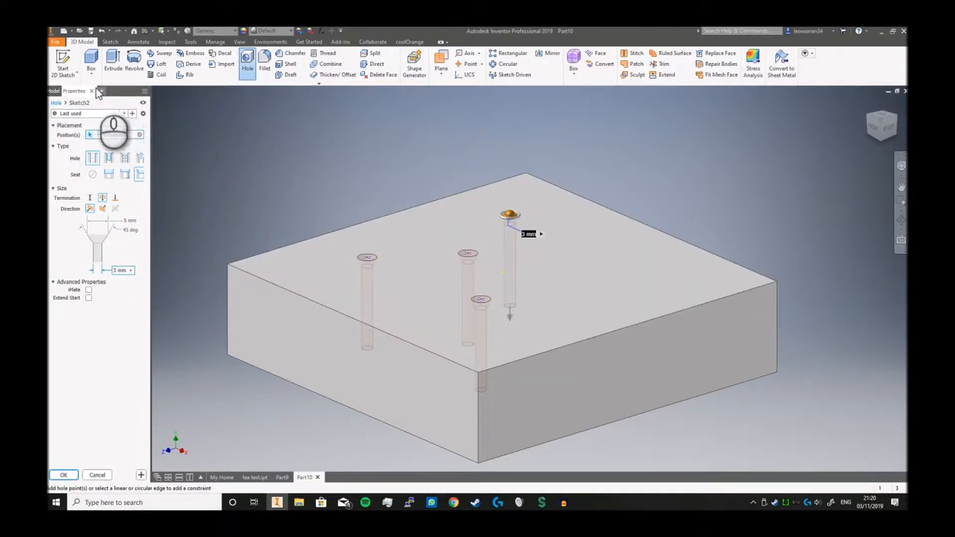
pyautogui.click(92, 90)
# Sketch five scattered points on the block's top face and finish the sketch.
pyautogui.press('s')
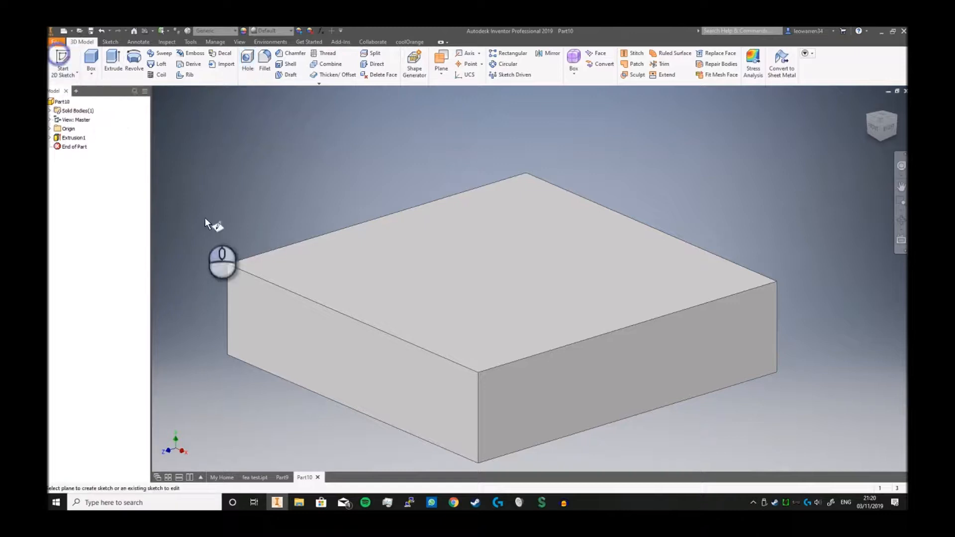
pyautogui.click(305, 269)
pyautogui.click(190, 74)
pyautogui.click(407, 165)
pyautogui.click(423, 229)
pyautogui.click(456, 131)
pyautogui.click(496, 171)
pyautogui.click(407, 208)
pyautogui.rightClick(497, 147)
pyautogui.click(450, 148)
pyautogui.click(625, 62)
# Start a hole feature, clear its preselected positions and place holes on only two of the sketch points.
pyautogui.click(252, 69)
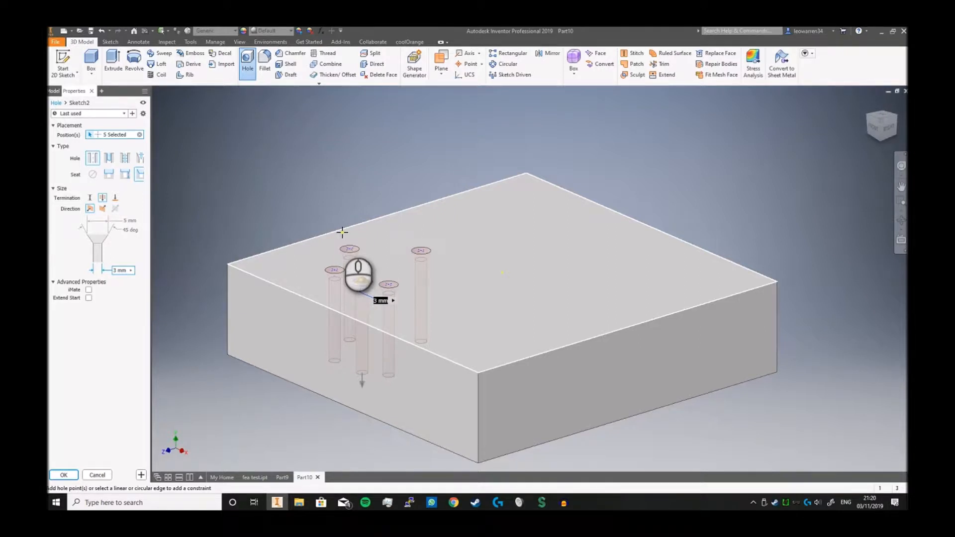
pyautogui.click(139, 135)
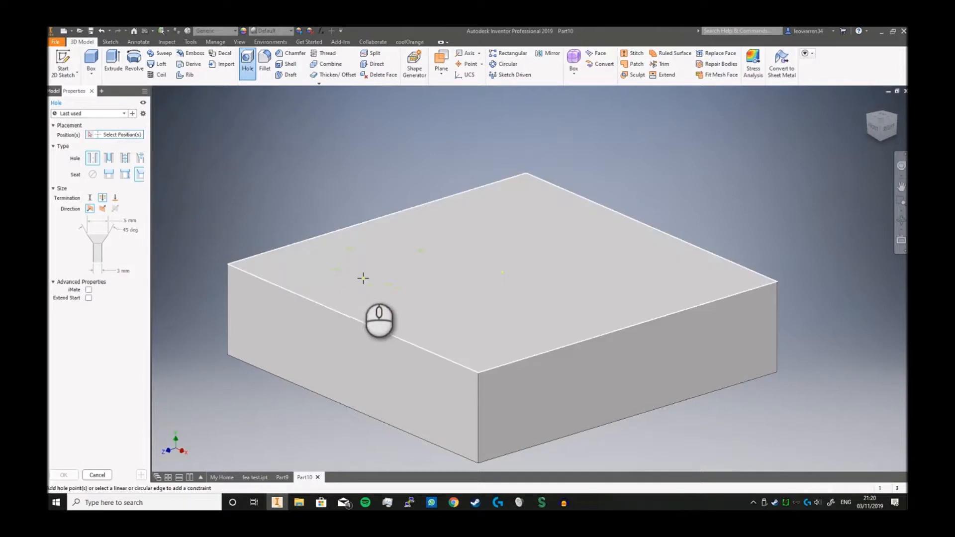
pyautogui.click(362, 285)
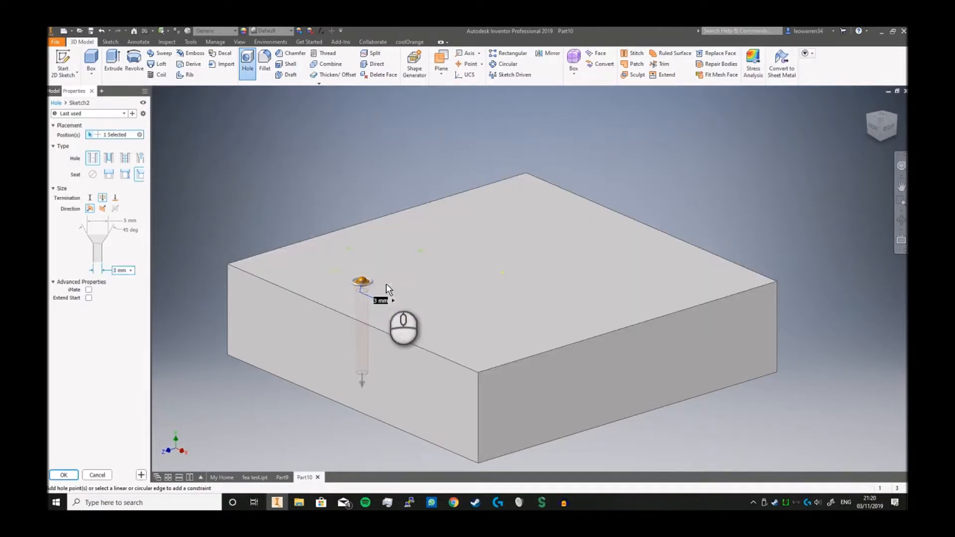
pyautogui.click(421, 250)
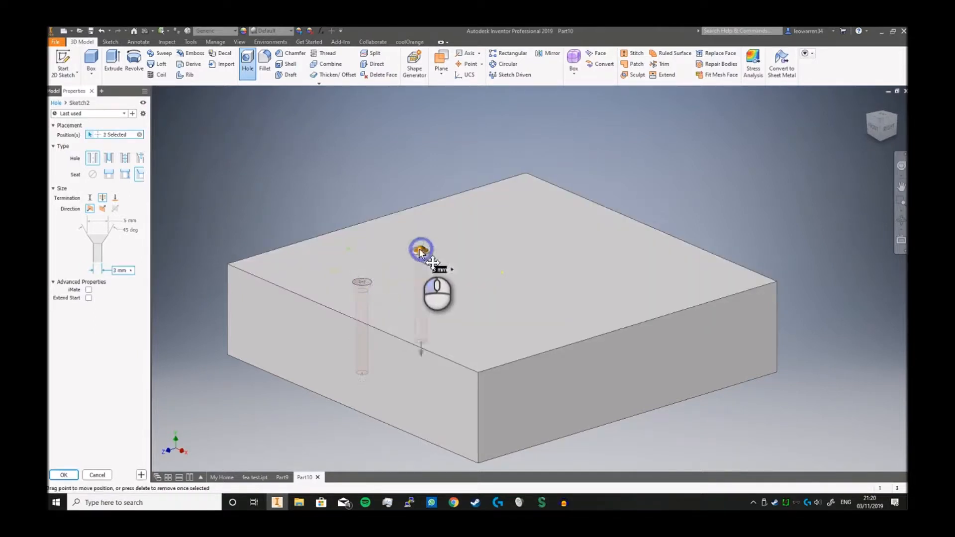
# Try the clearance, taper tapped and spotface variants on the two holes, returning to a simple hole with a countersink seat.
pyautogui.click(107, 157)
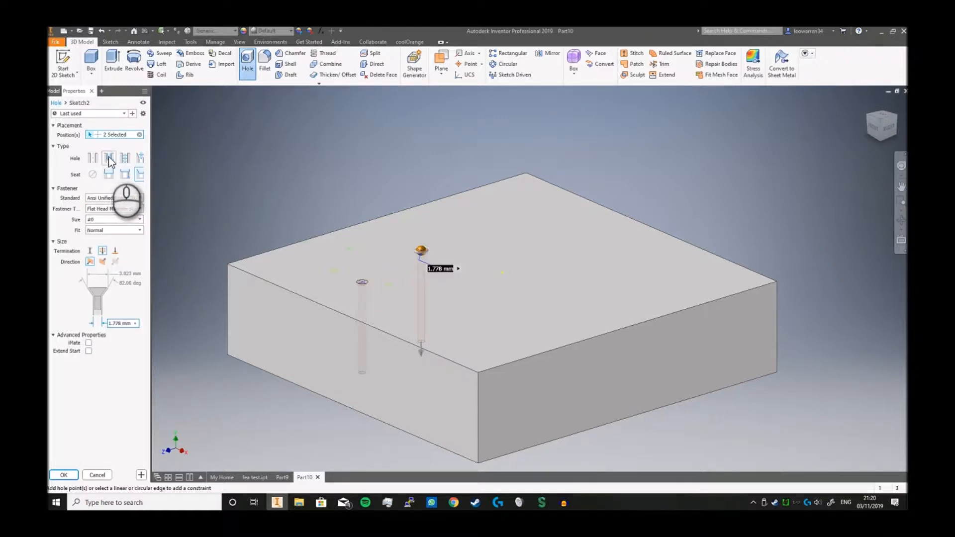
pyautogui.click(141, 160)
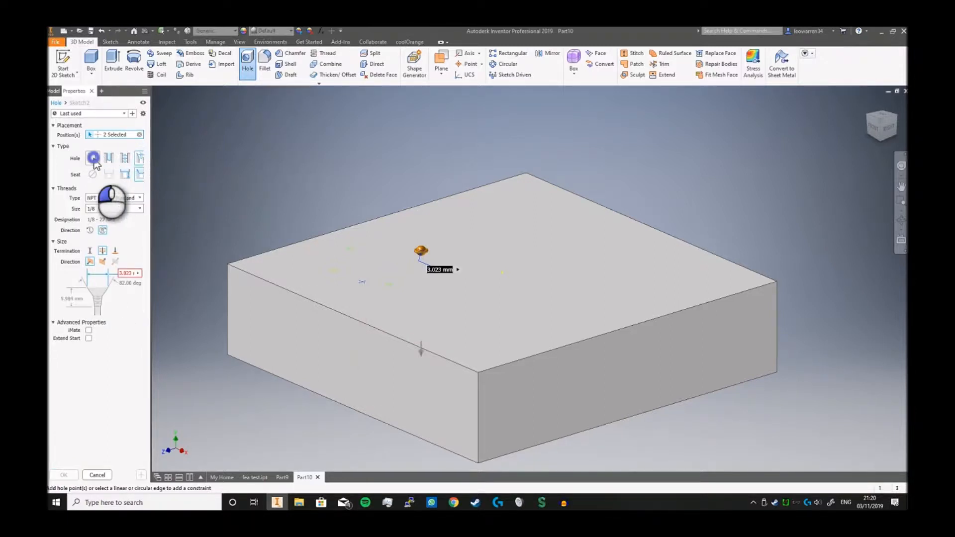
pyautogui.click(92, 158)
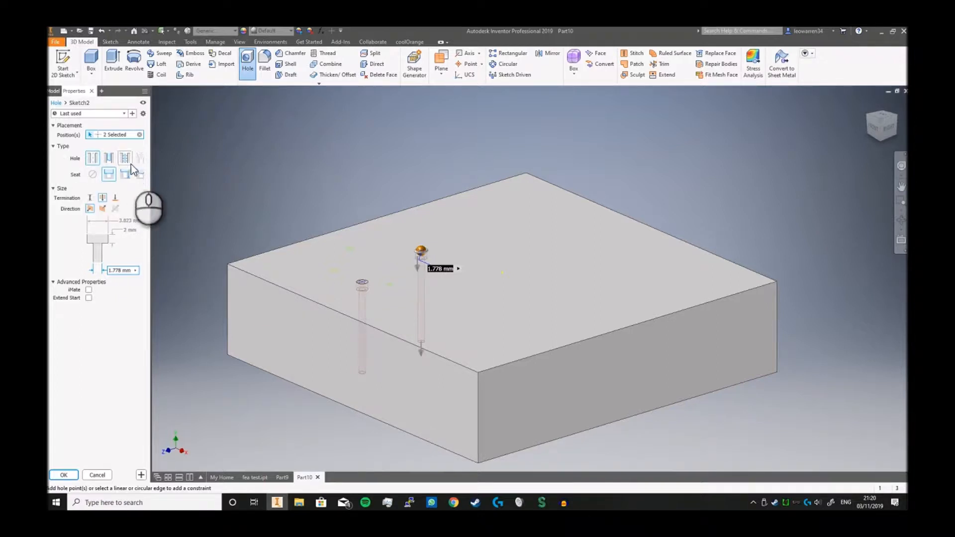
pyautogui.click(130, 177)
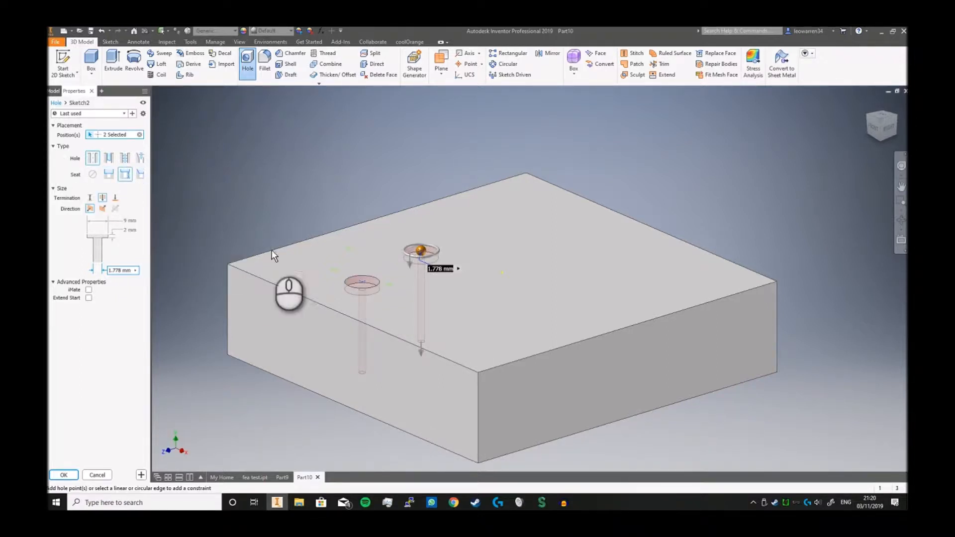
pyautogui.click(340, 273)
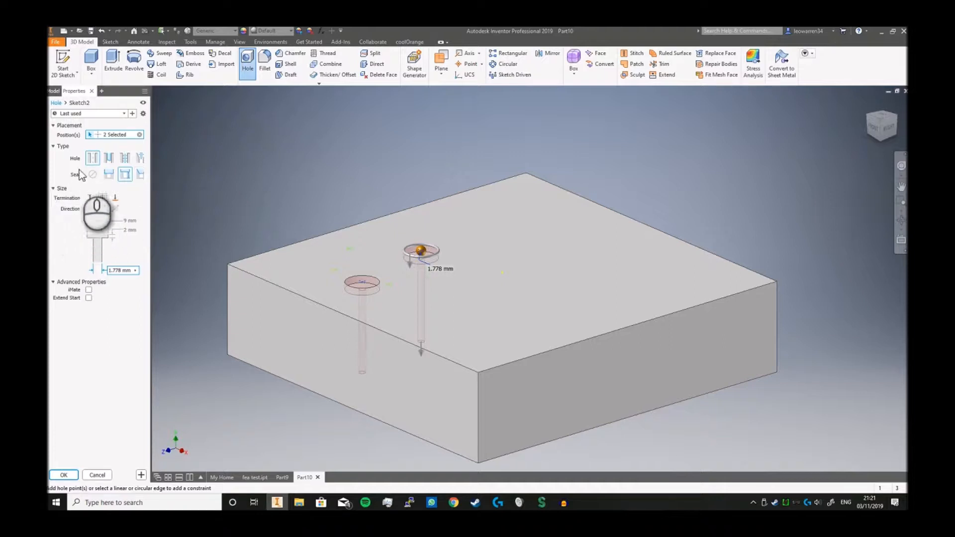
pyautogui.click(140, 174)
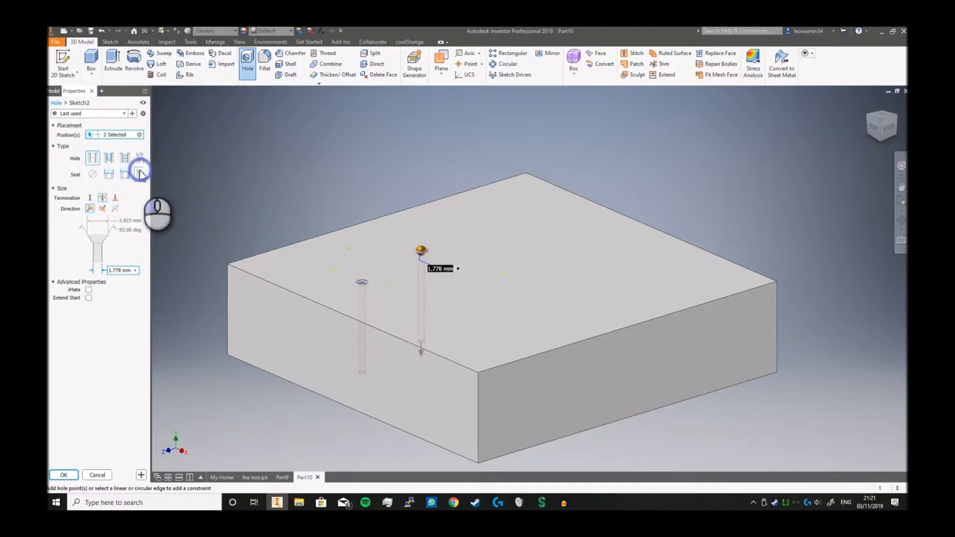
# Terminate the two holes at the block's bottom face and give them a flat drill point.
pyautogui.click(89, 199)
pyautogui.click(102, 198)
pyautogui.click(115, 198)
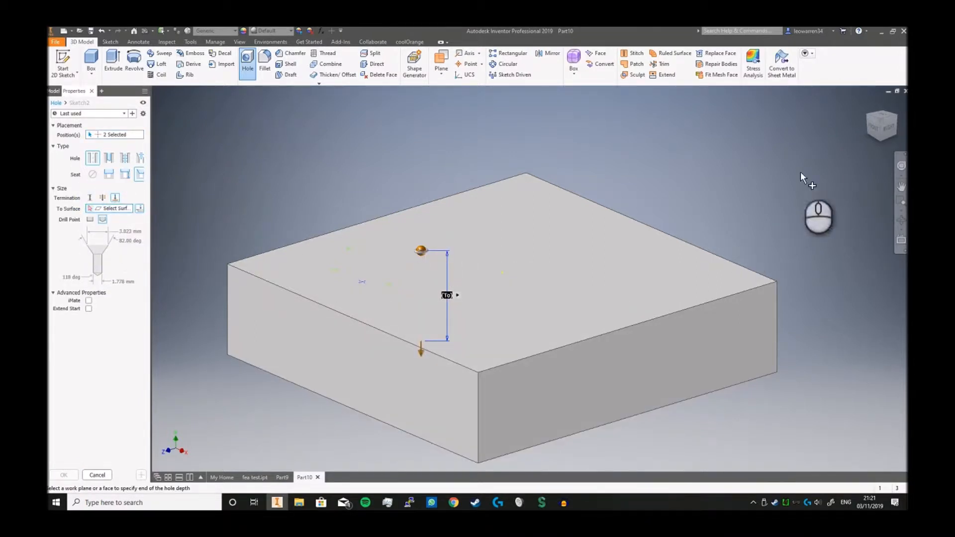
pyautogui.moveTo(877, 124); pyautogui.dragTo(875, 445)
pyautogui.click(628, 299)
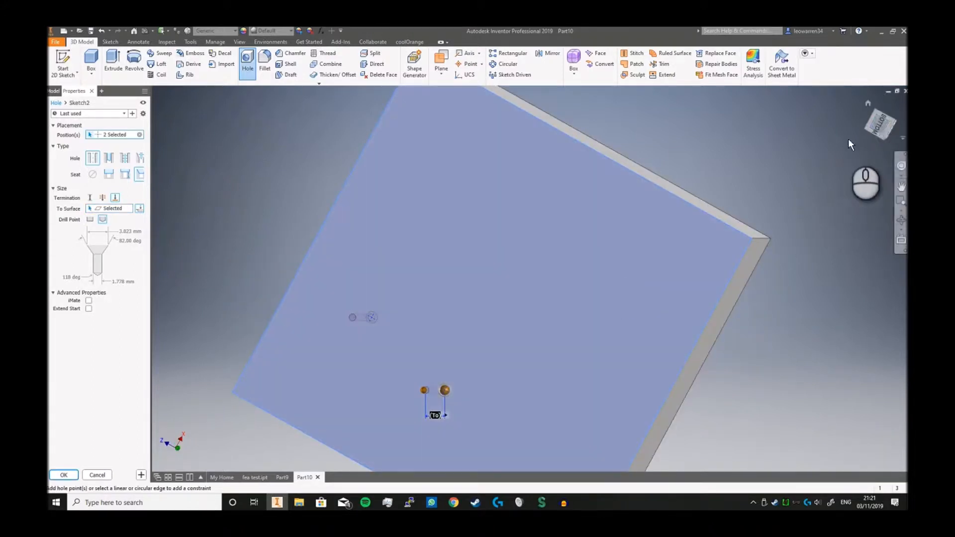
pyautogui.moveTo(878, 125); pyautogui.dragTo(677, 262)
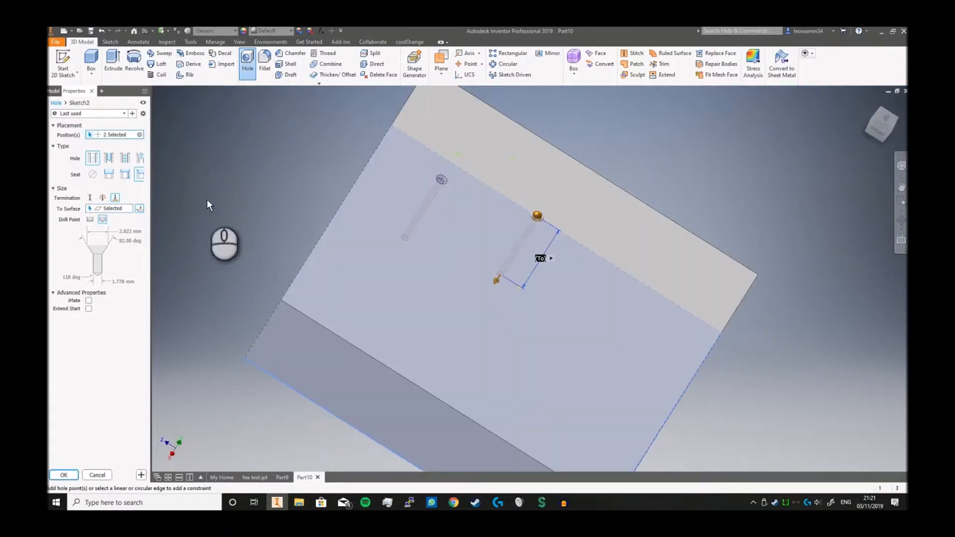
pyautogui.click(102, 220)
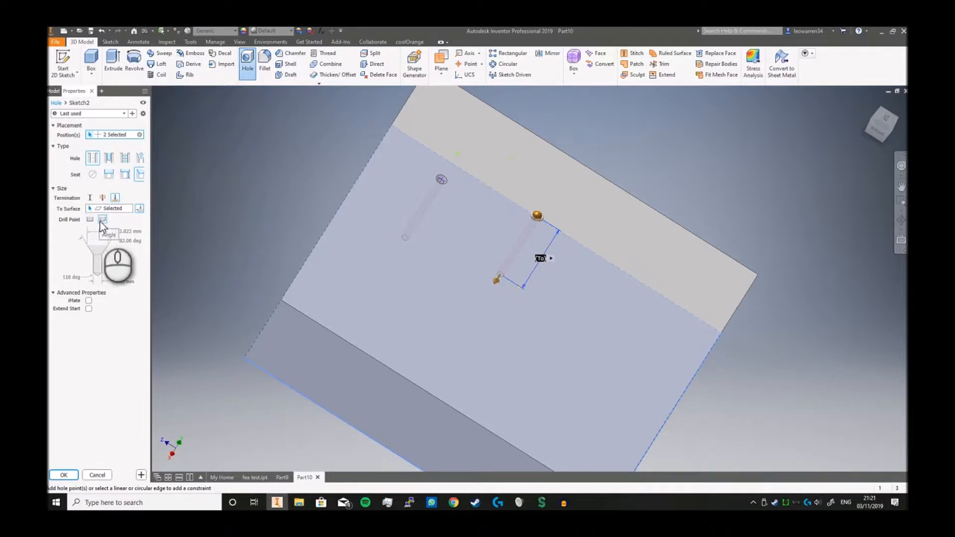
pyautogui.moveTo(229, 197); pyautogui.dragTo(194, 198, button='middle')
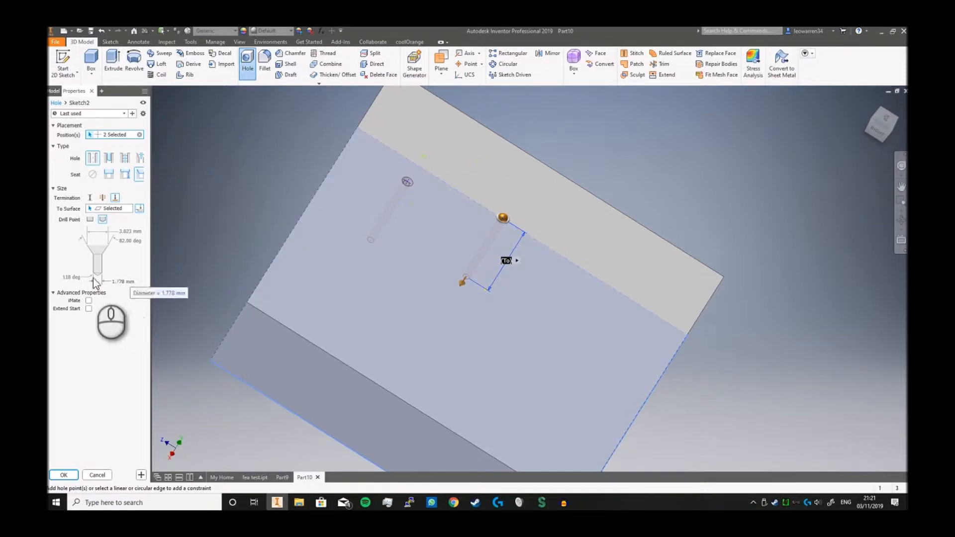
pyautogui.click(90, 219)
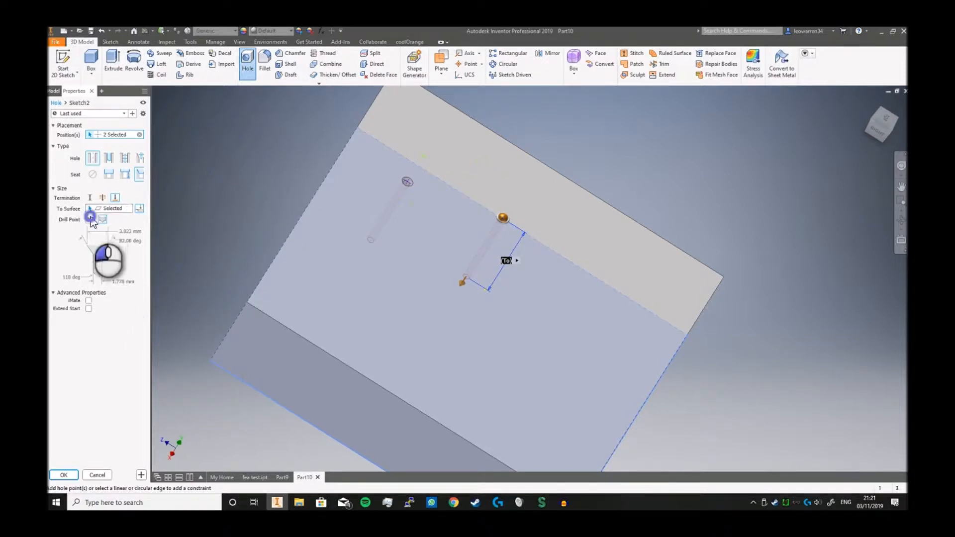
# Create the two holes with a 3 mm diameter, a 45 degree countersink angle and a 6 mm countersink diameter.
pyautogui.click(120, 282)
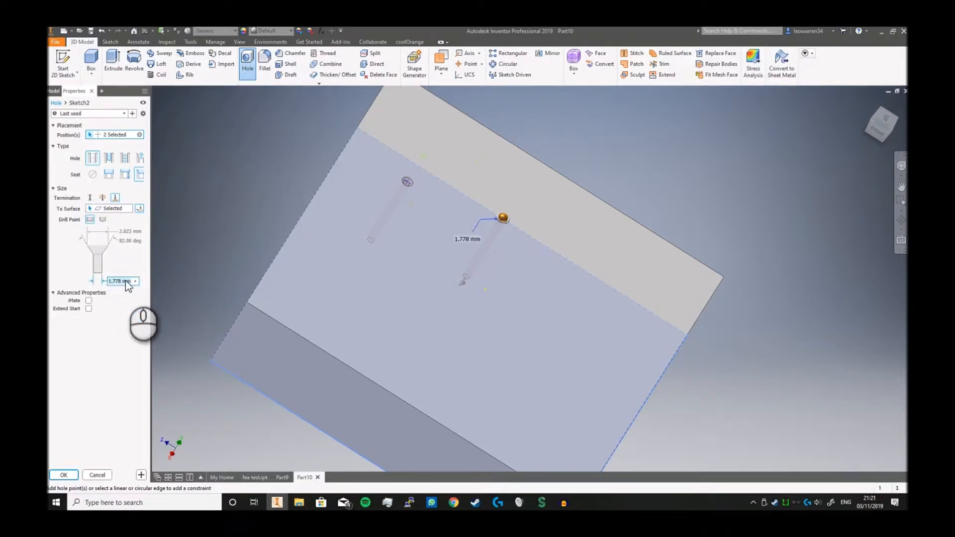
pyautogui.write('3')
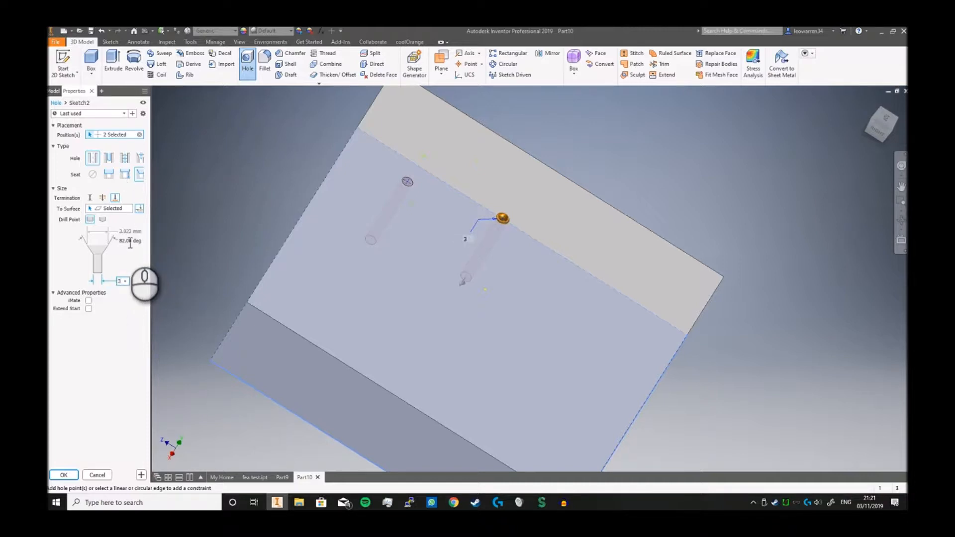
pyautogui.click(133, 241)
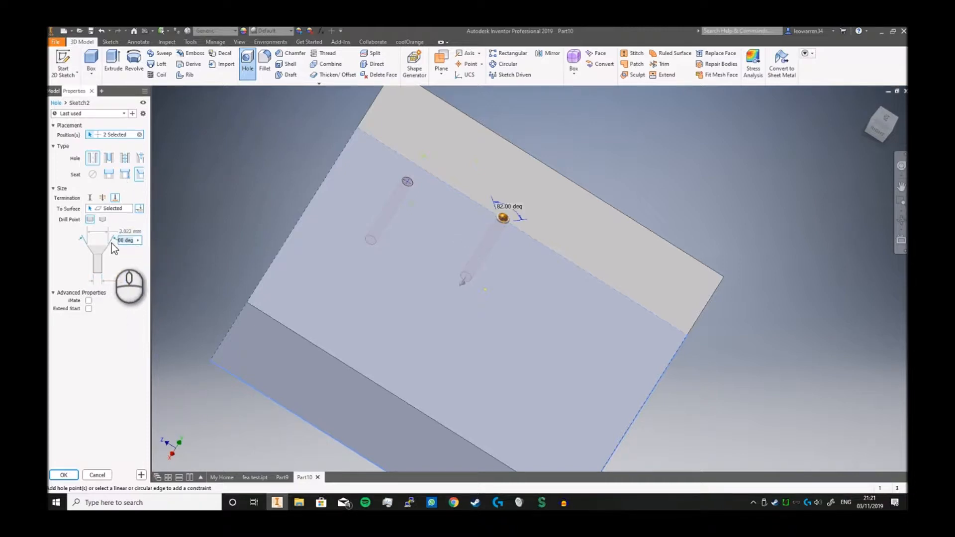
pyautogui.write('45')
pyautogui.click(131, 232)
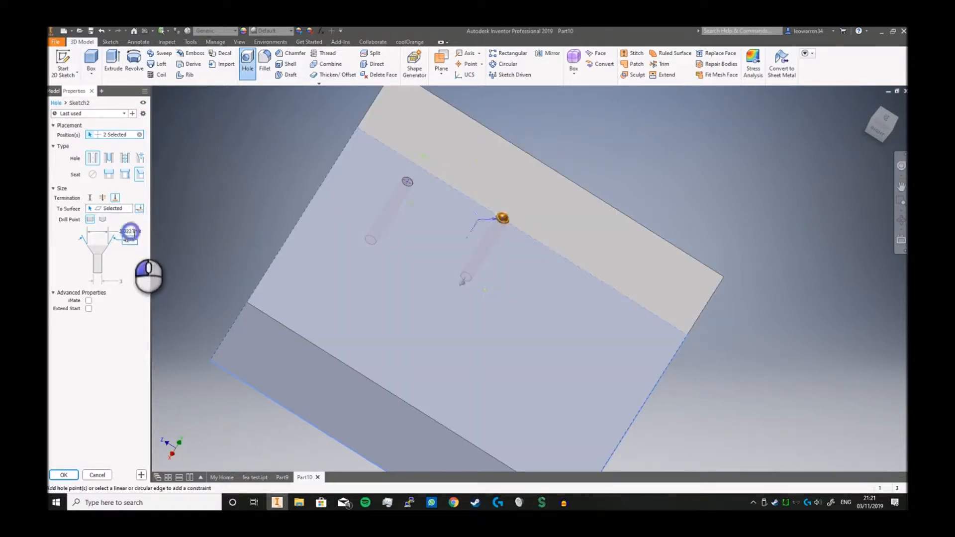
pyautogui.moveTo(124, 232); pyautogui.dragTo(61, 231)
pyautogui.write('6')
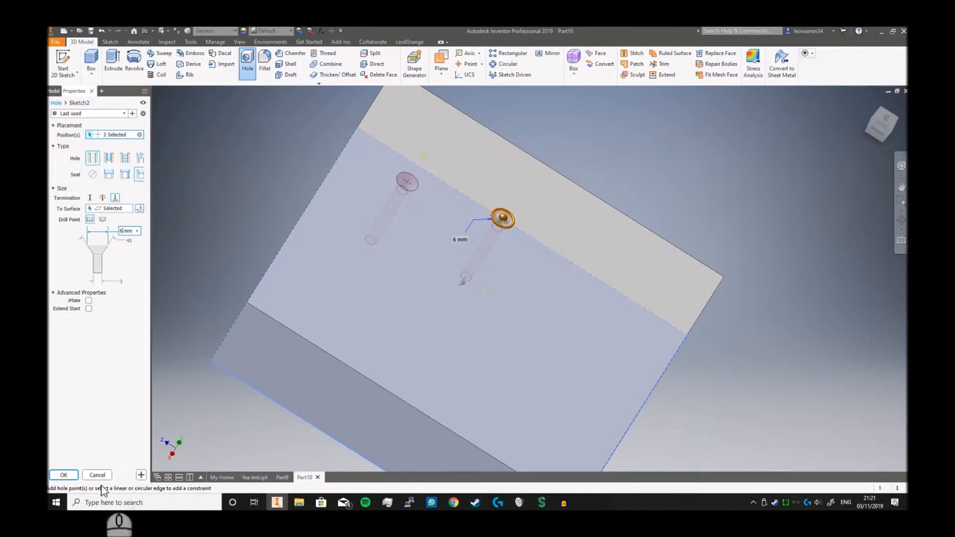
pyautogui.click(63, 475)
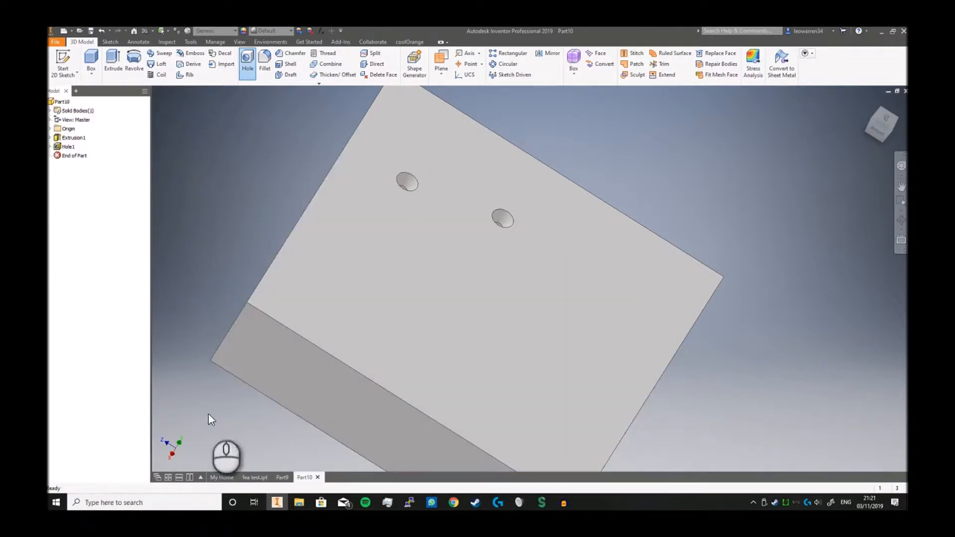
# Try a 2 mm constant fillet on one edge of the holed face, check the fillet types and switch to face fillet.
pyautogui.click(264, 62)
pyautogui.moveTo(601, 262); pyautogui.dragTo(694, 261, button='middle')
pyautogui.scroll(1, 691, 260)
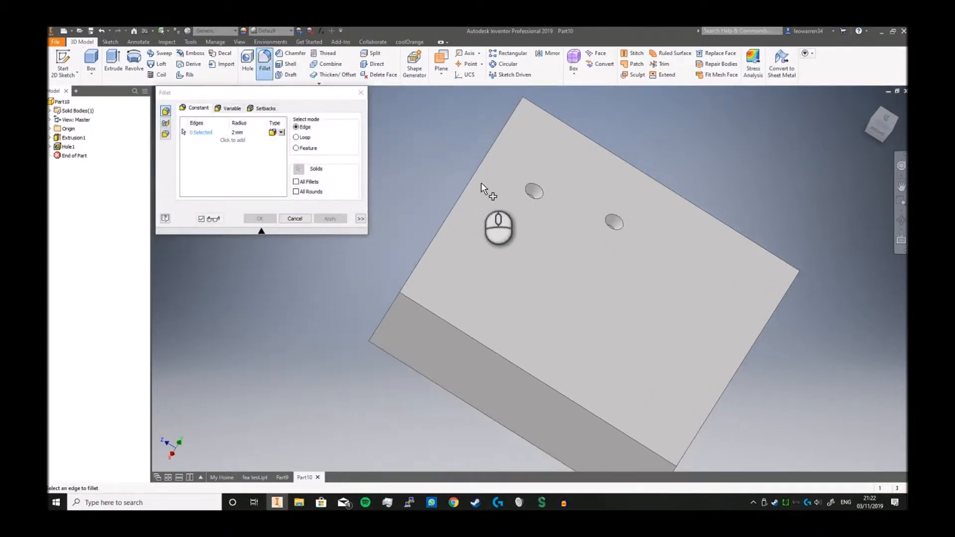
pyautogui.click(467, 188)
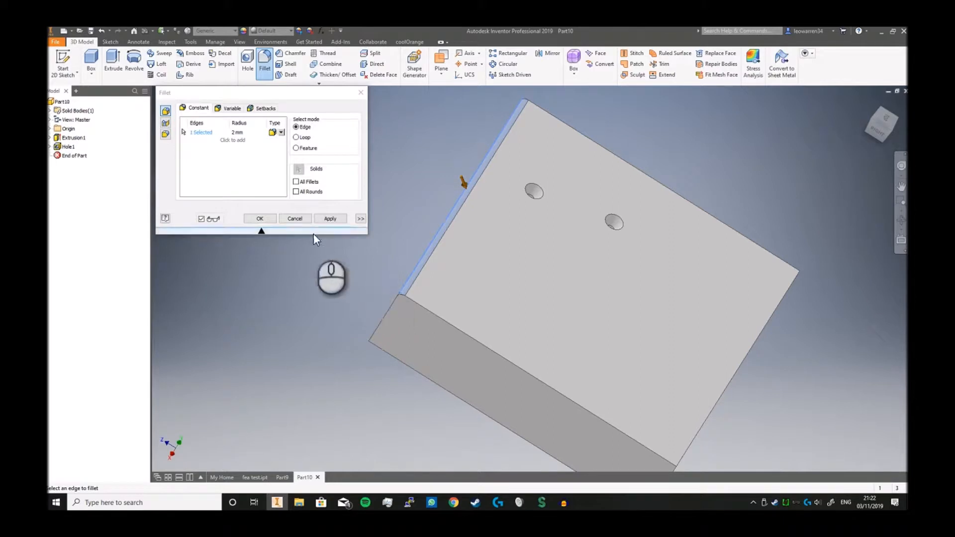
pyautogui.click(282, 135)
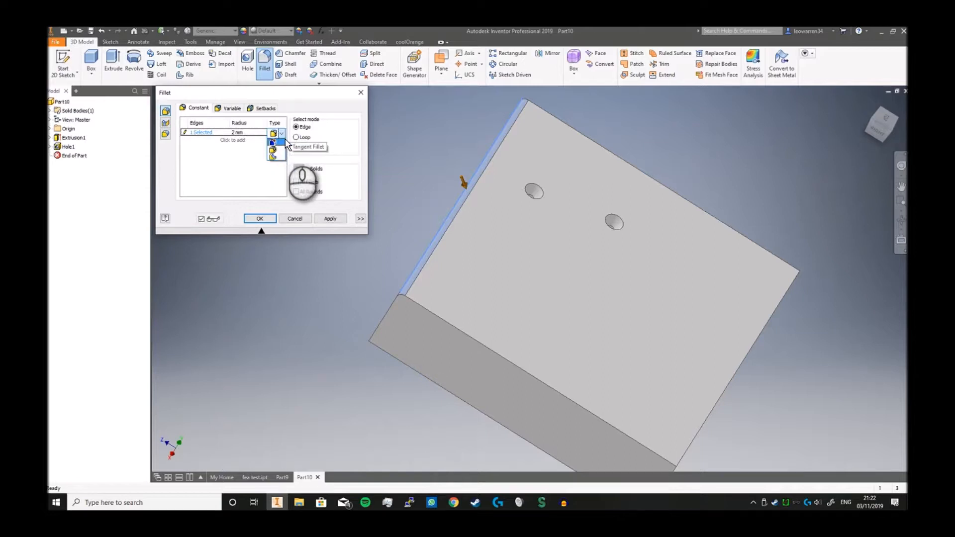
pyautogui.click(166, 124)
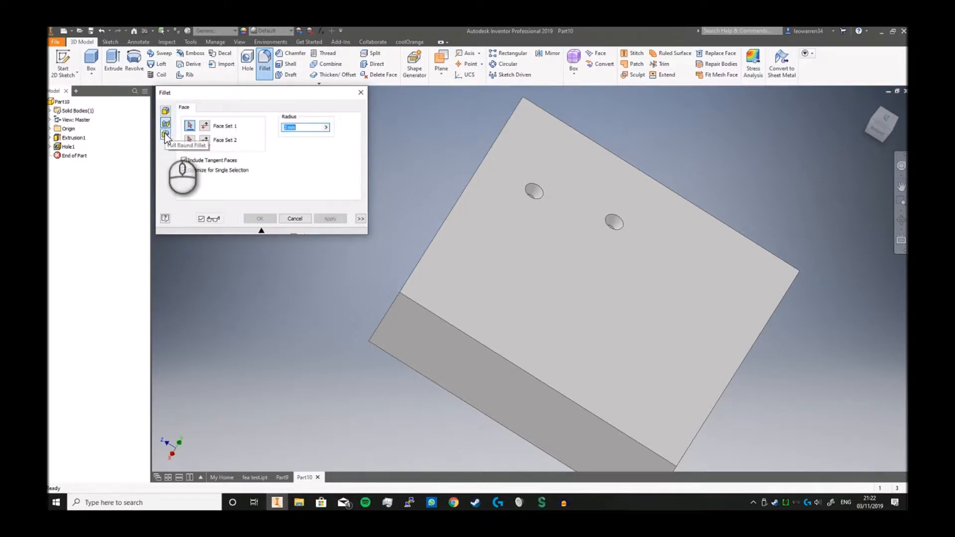
# Create a full round fillet across the block's end face nearest the holes, using the holed face and its opposite as side faces.
pyautogui.click(165, 134)
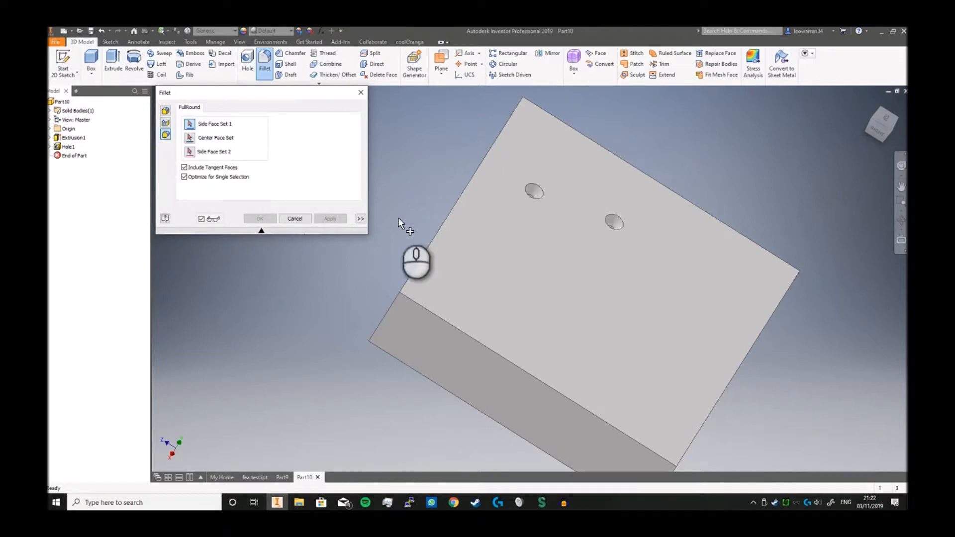
pyautogui.click(465, 230)
pyautogui.moveTo(884, 118); pyautogui.dragTo(233, 144)
pyautogui.click(488, 216)
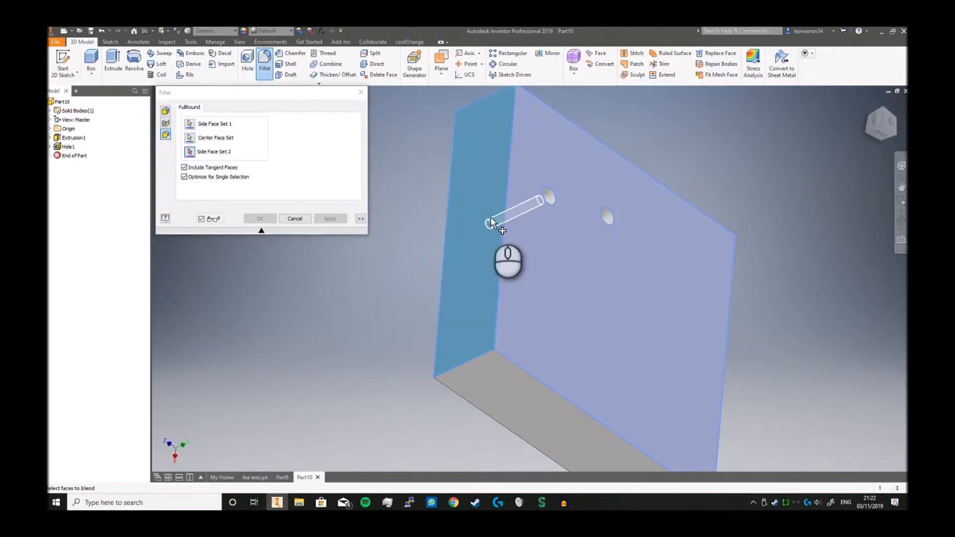
pyautogui.click(455, 283)
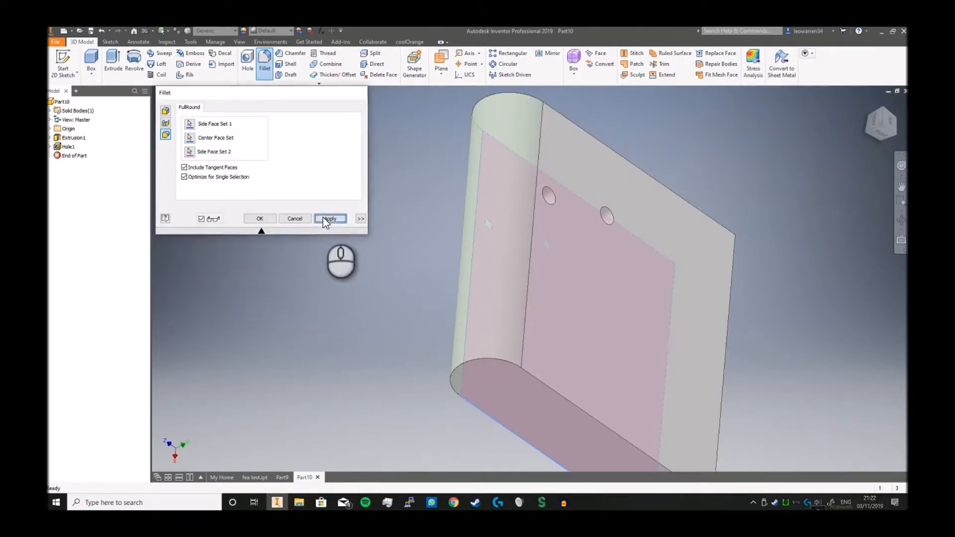
pyautogui.click(323, 218)
pyautogui.click(297, 219)
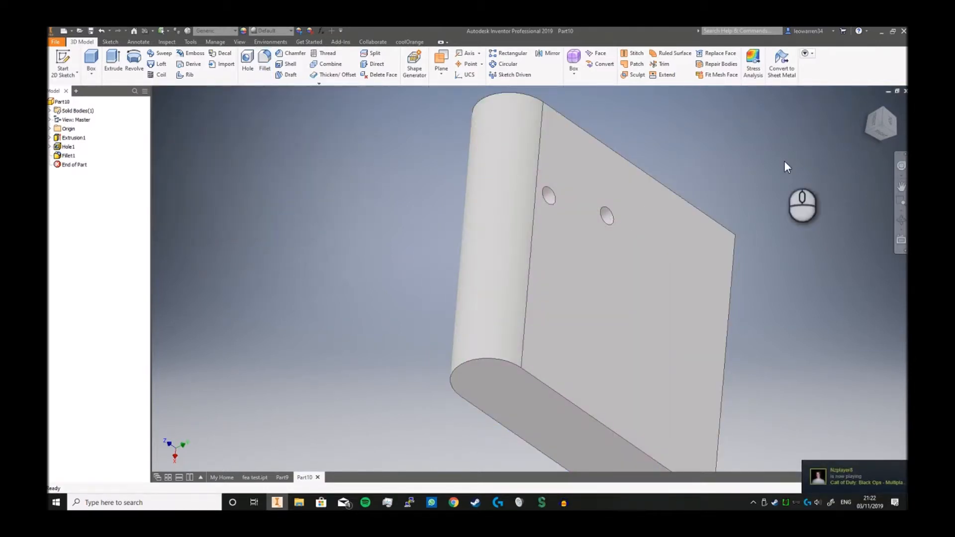
# Chamfer the tangent edge chain around the narrow side face, including the rounded end, with a 2 mm equal distance.
pyautogui.moveTo(889, 126); pyautogui.dragTo(727, 199)
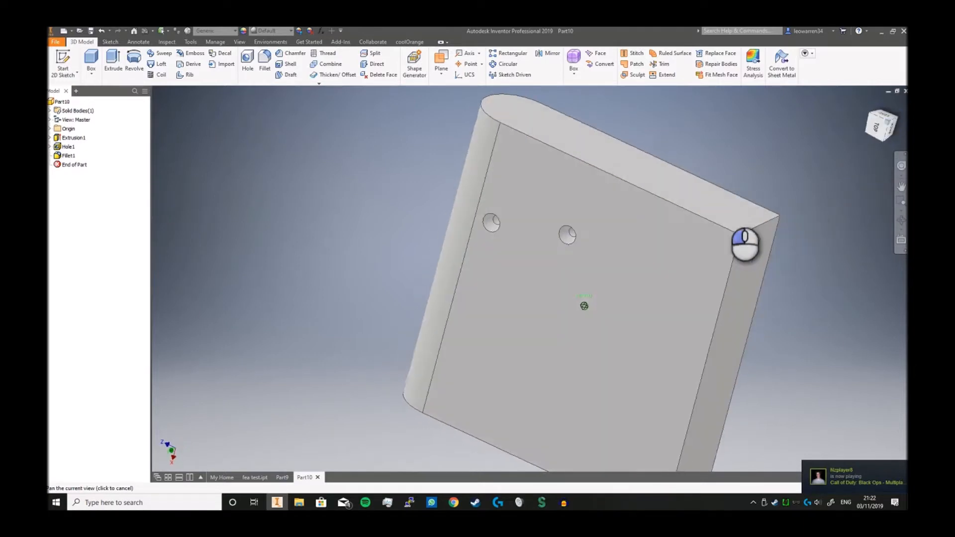
pyautogui.click(292, 53)
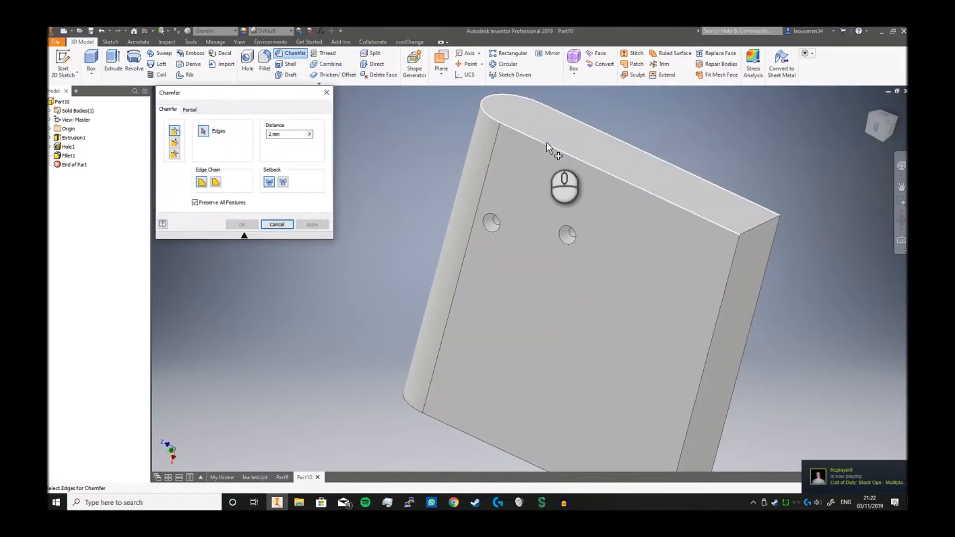
pyautogui.click(546, 142)
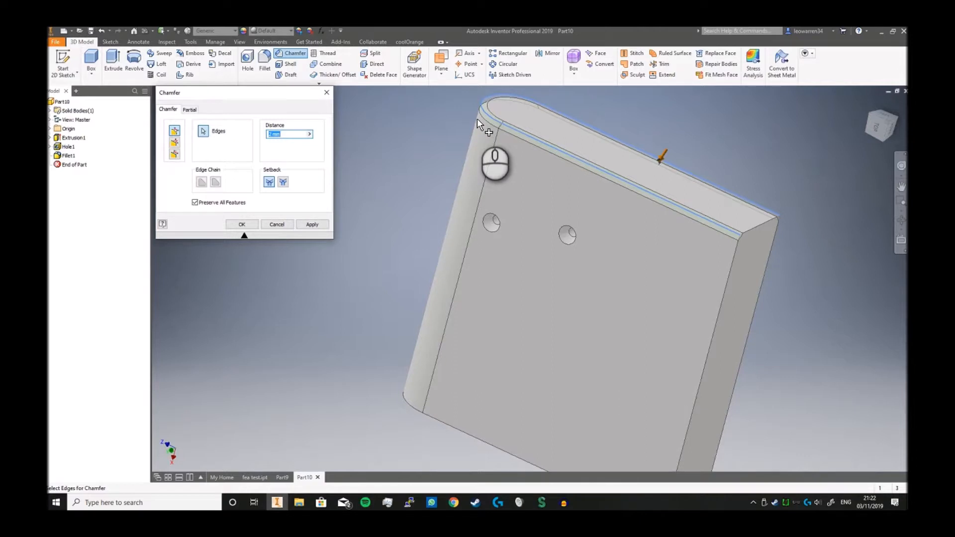
pyautogui.moveTo(613, 185); pyautogui.dragTo(495, 225, button='middle')
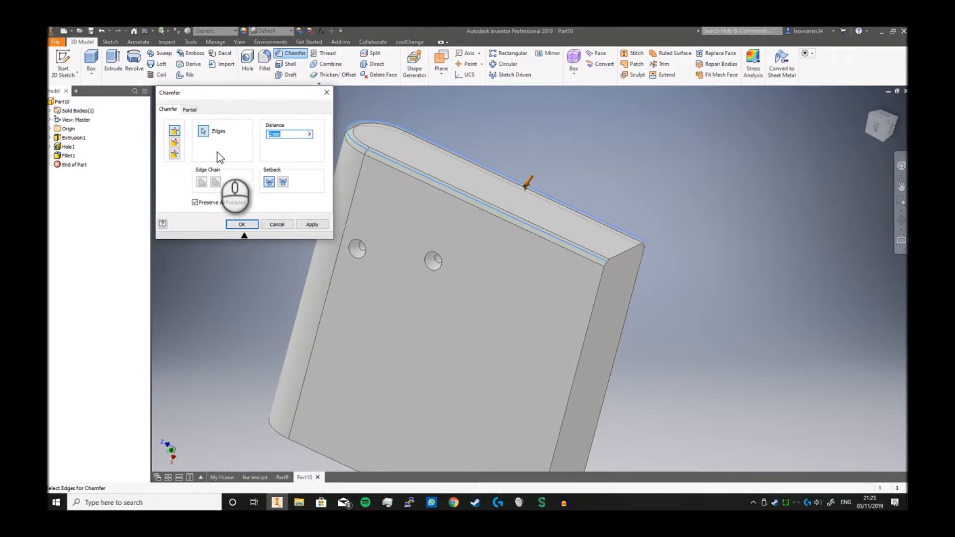
pyautogui.click(322, 225)
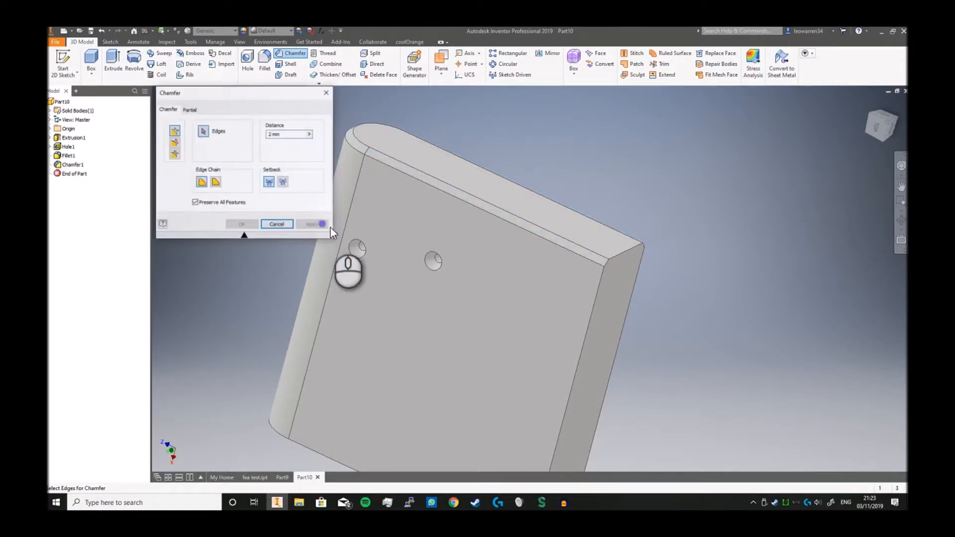
pyautogui.click(328, 93)
# Shell the block inward with a 3 mm wall thickness, removing the flat end face opposite the rounded end.
pyautogui.click(286, 64)
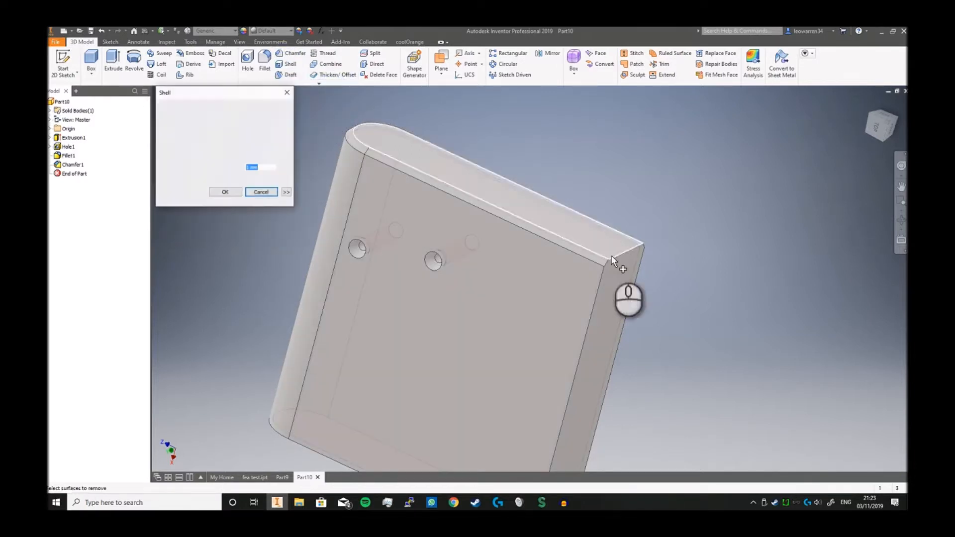
pyautogui.keyDown('shift'); pyautogui.moveTo(891, 133); pyautogui.dragTo(694, 289, button='middle'); pyautogui.keyUp('shift')
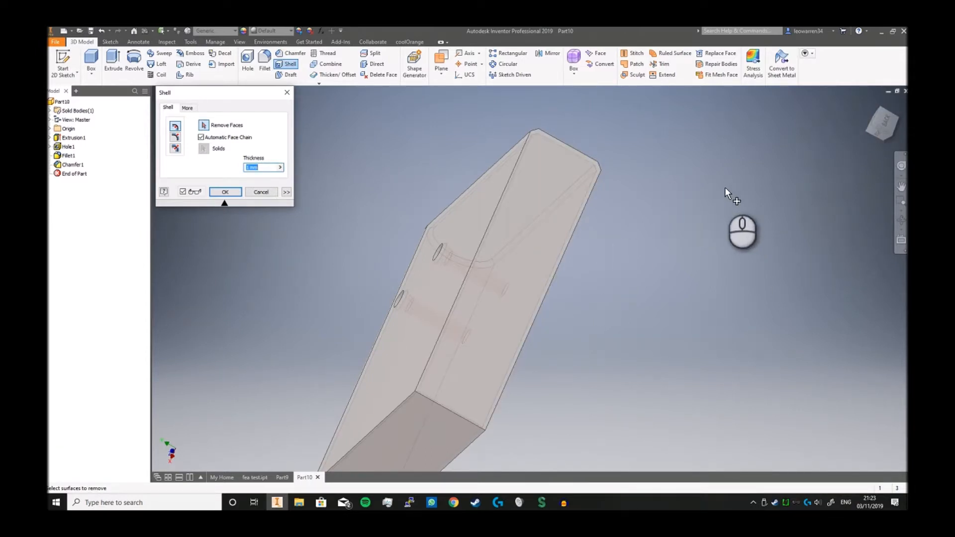
pyautogui.click(565, 203)
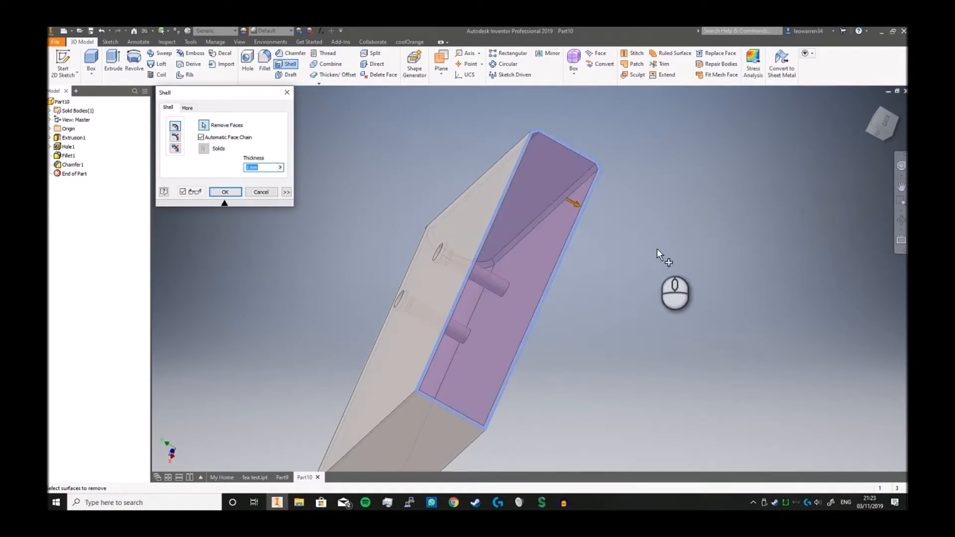
pyautogui.moveTo(877, 122); pyautogui.dragTo(870, 127)
pyautogui.doubleClick(264, 168)
pyautogui.write('3')
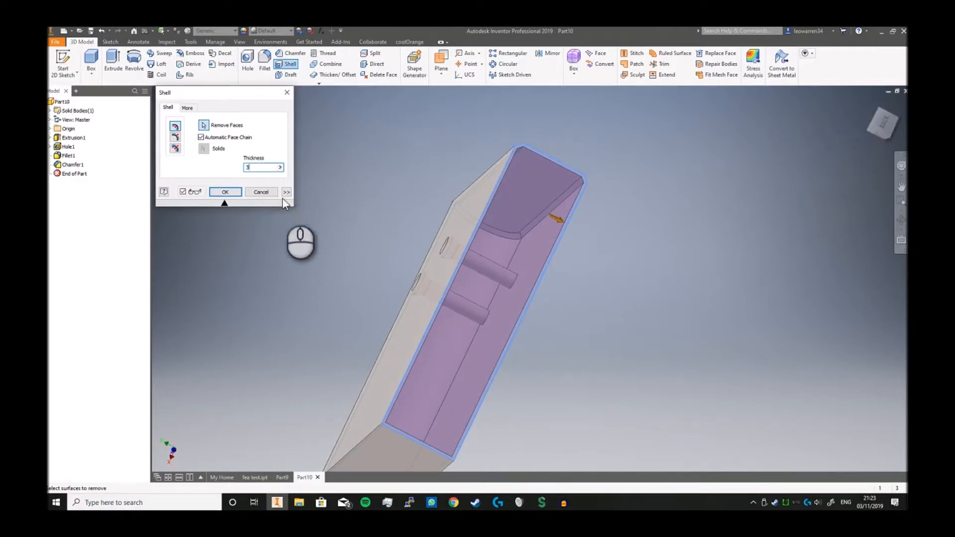
pyautogui.click(224, 193)
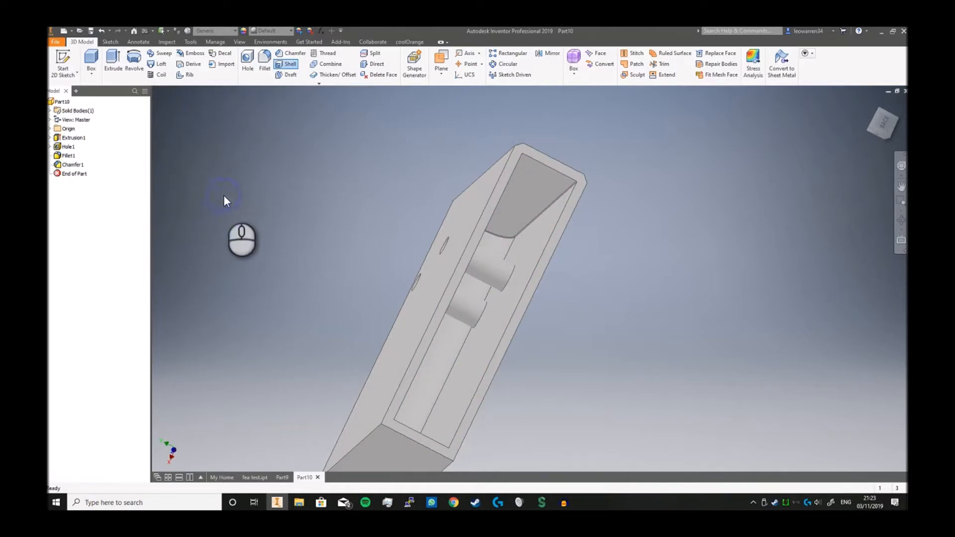
pyautogui.moveTo(887, 115); pyautogui.dragTo(881, 120)
pyautogui.moveTo(870, 164); pyautogui.dragTo(234, 201)
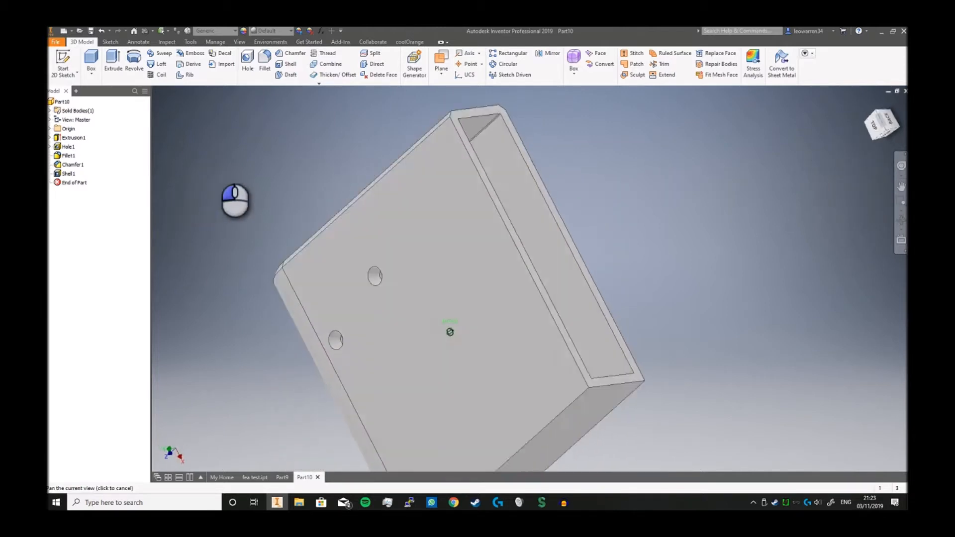
pyautogui.moveTo(217, 159); pyautogui.dragTo(220, 180)
pyautogui.click(888, 121)
pyautogui.moveTo(887, 120); pyautogui.dragTo(841, 127)
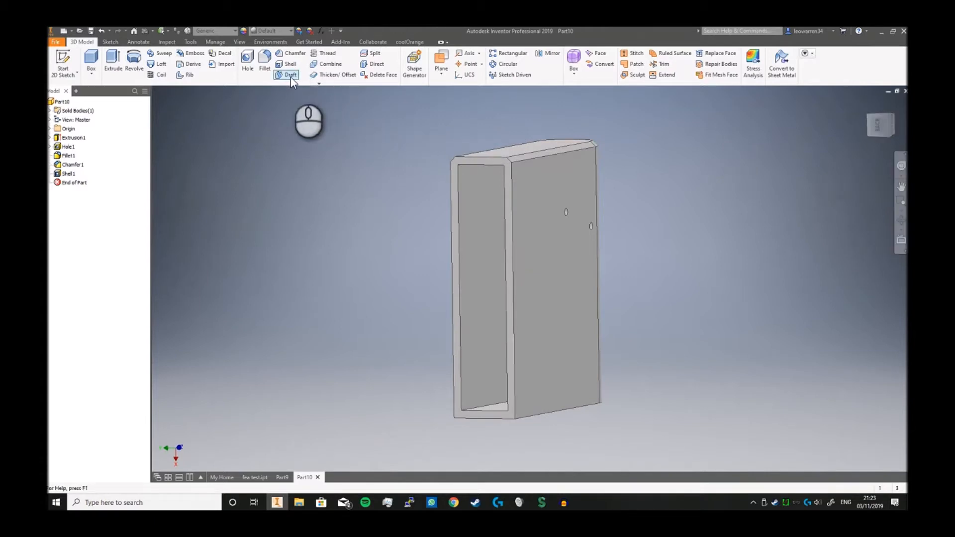
# In Part9, set up a face draft pulling from the cube's front face, selecting the bottom face with its front edge fixed.
pyautogui.click(282, 477)
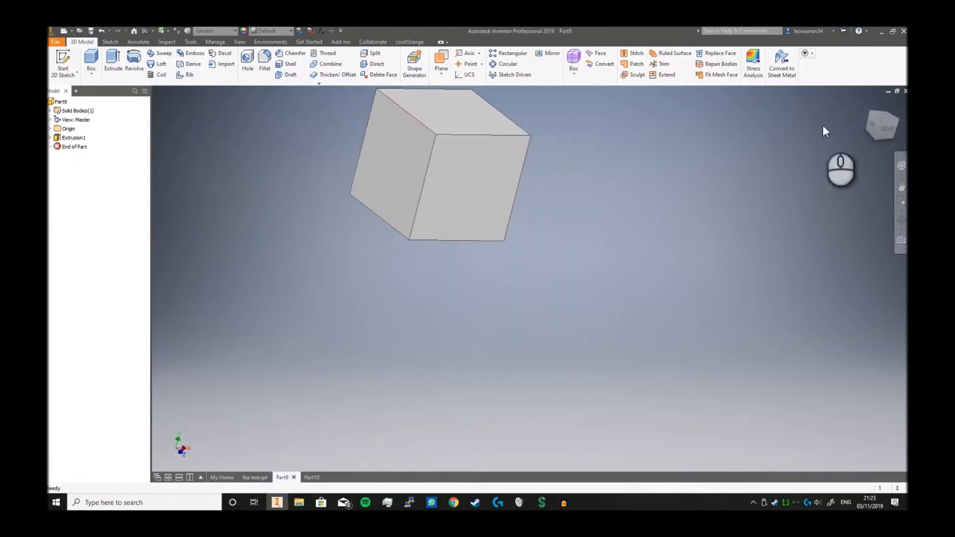
pyautogui.click(885, 127)
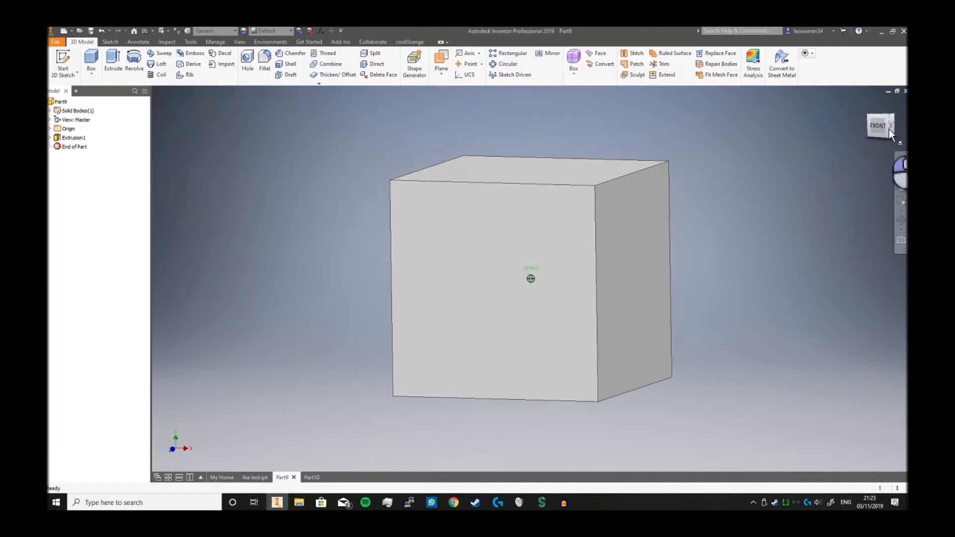
pyautogui.click(289, 75)
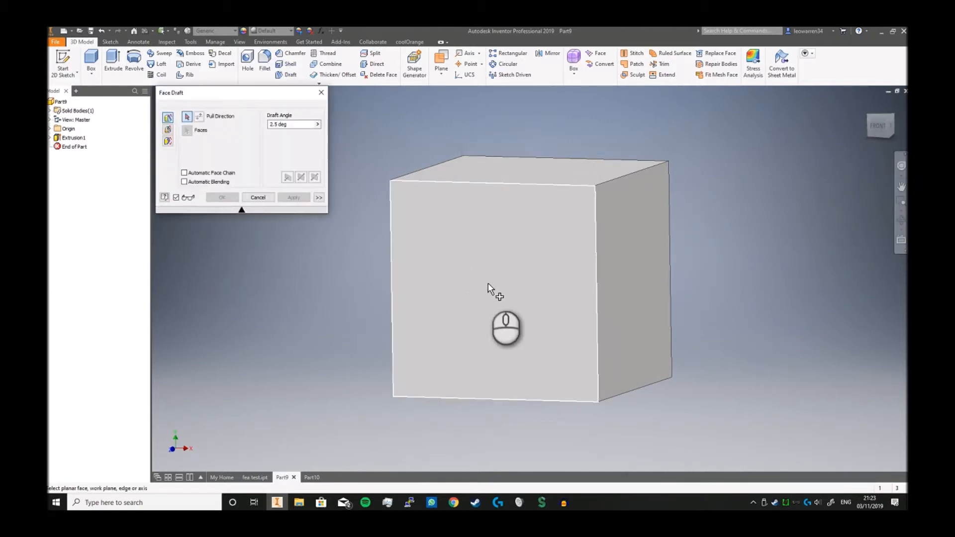
pyautogui.click(479, 285)
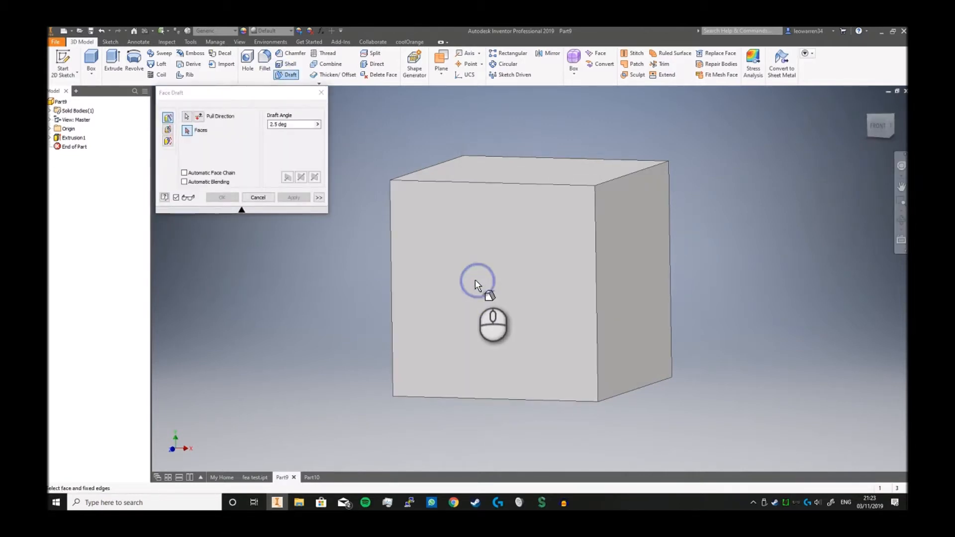
pyautogui.click(467, 398)
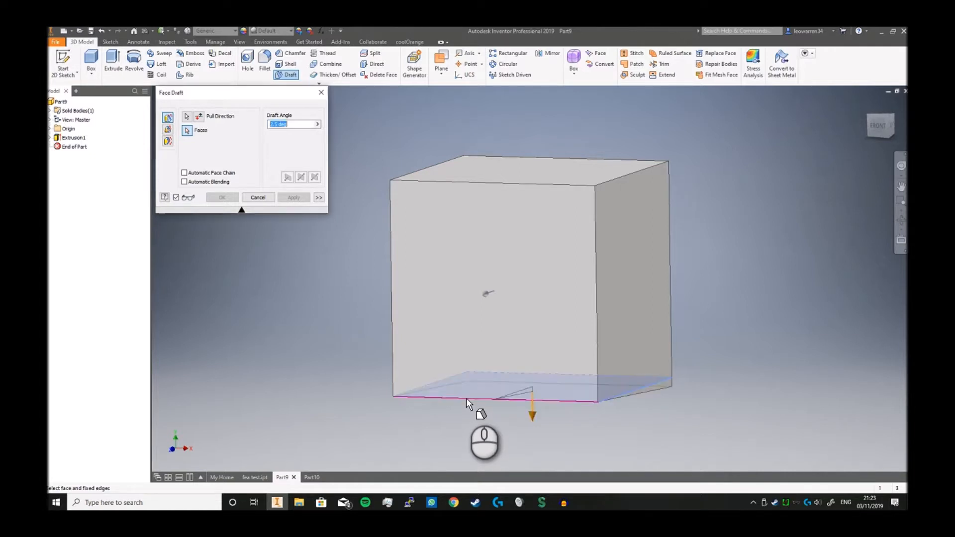
# Set the draft angle of the cube's bottom face to 45 degrees.
pyautogui.click(894, 128)
pyautogui.scroll(3, 665, 271)
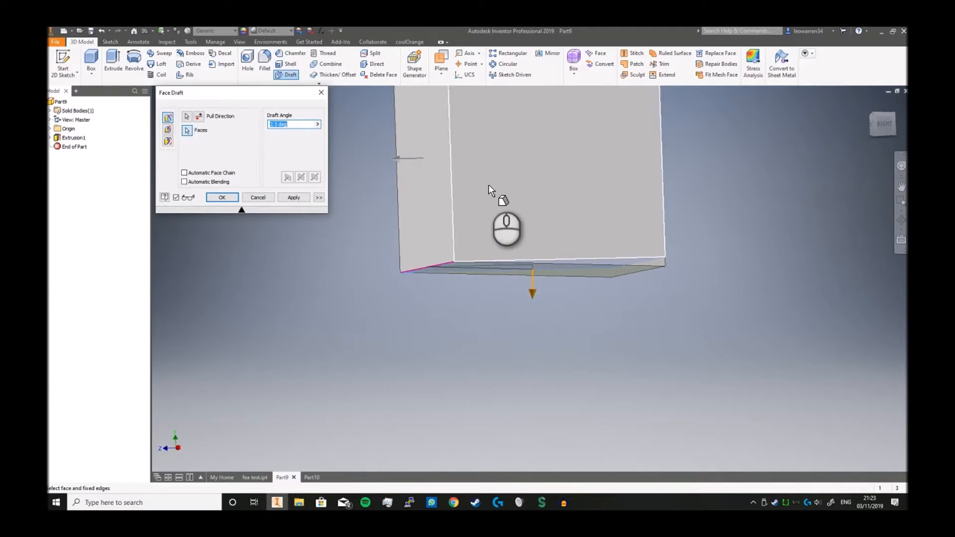
pyautogui.moveTo(504, 200)
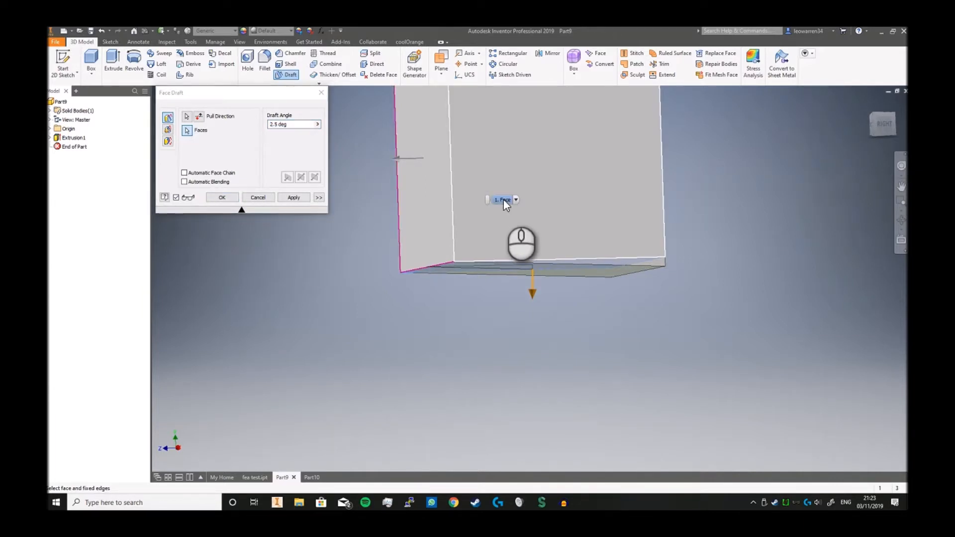
pyautogui.click(504, 199)
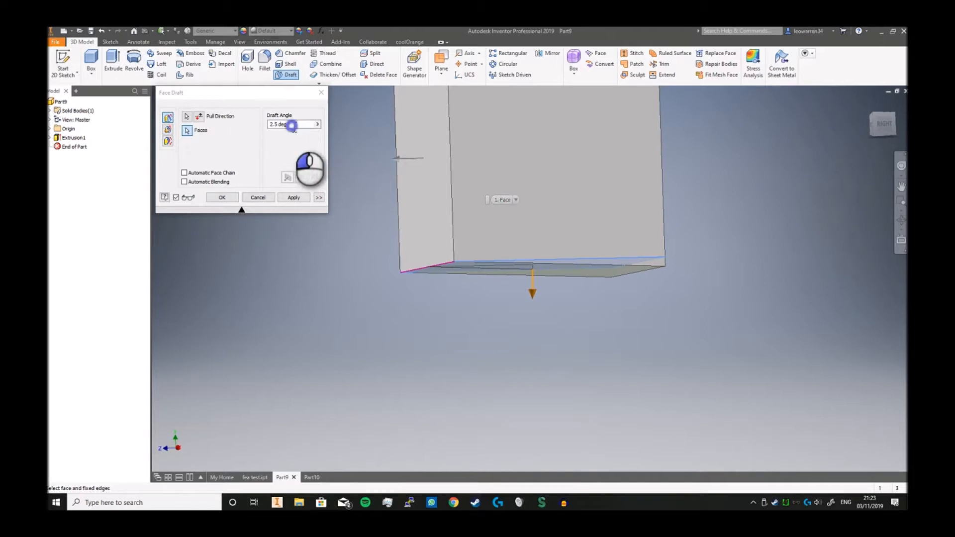
pyautogui.click(293, 124)
pyautogui.write('45')
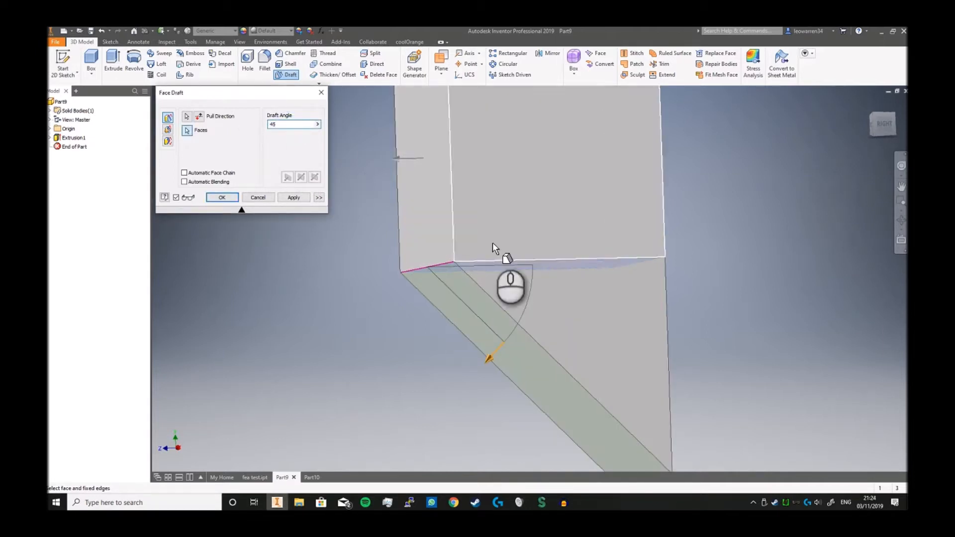
# Preview the bottom face draft with the pull direction reversed, flip it back and create the draft.
pyautogui.click(199, 119)
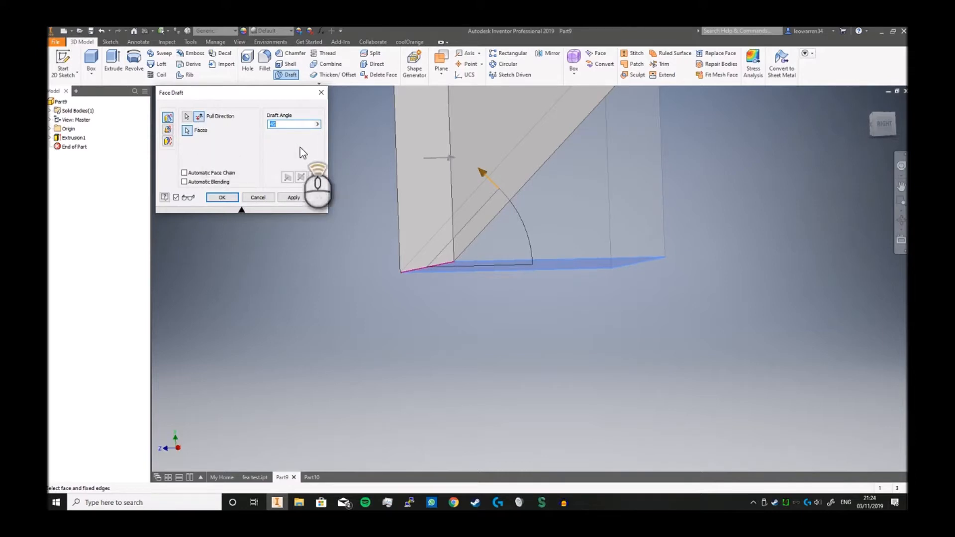
pyautogui.keyDown('shift'); pyautogui.moveTo(387, 177); pyautogui.dragTo(431, 296, button='middle'); pyautogui.keyUp('shift')
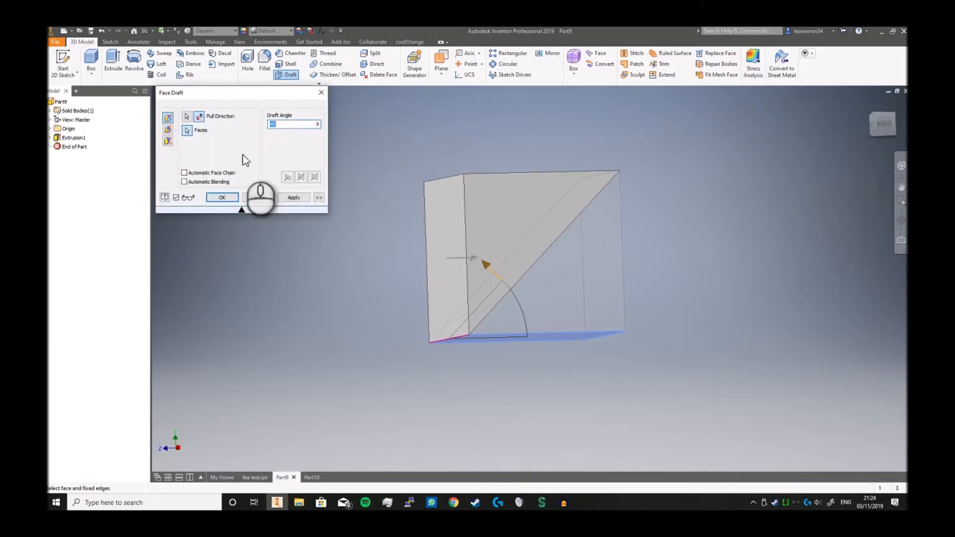
pyautogui.click(199, 118)
pyautogui.moveTo(469, 327); pyautogui.dragTo(452, 196, button='middle')
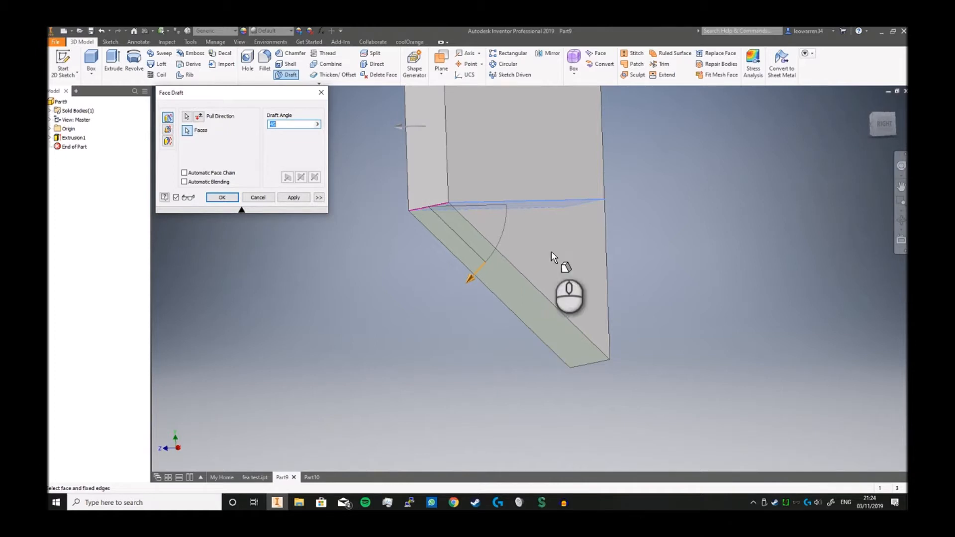
pyautogui.click(222, 198)
# Try a 45 degree draft on the front face from its upper edge, pulling from the top face, and reverse the pull direction.
pyautogui.moveTo(367, 144); pyautogui.dragTo(379, 390, button='middle')
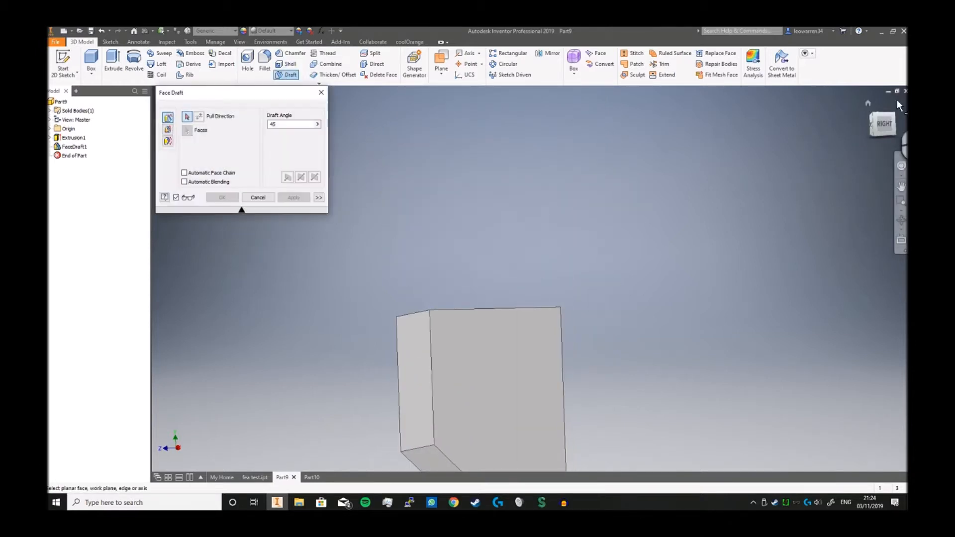
pyautogui.moveTo(885, 124); pyautogui.dragTo(878, 167)
pyautogui.click(447, 340)
pyautogui.click(414, 348)
pyautogui.moveTo(441, 342); pyautogui.dragTo(514, 108, button='middle')
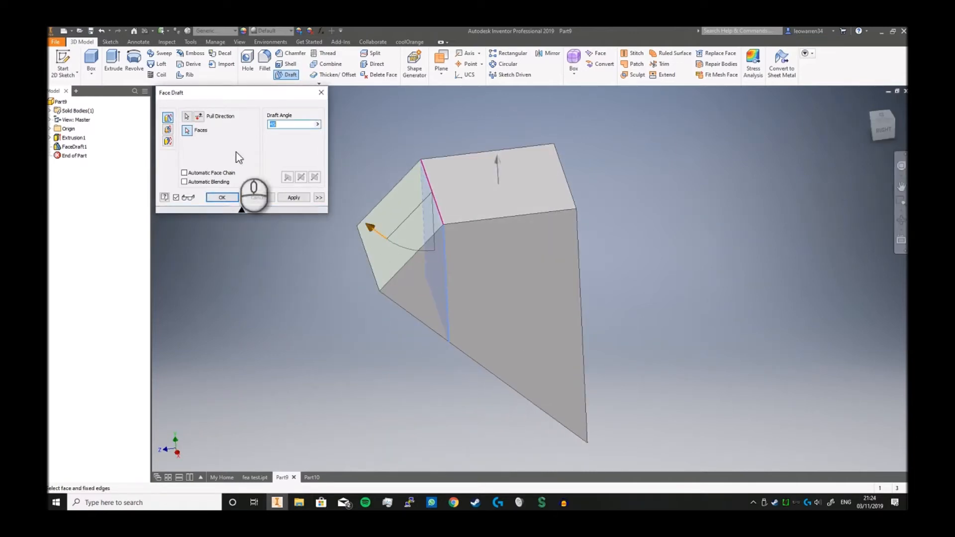
pyautogui.click(200, 118)
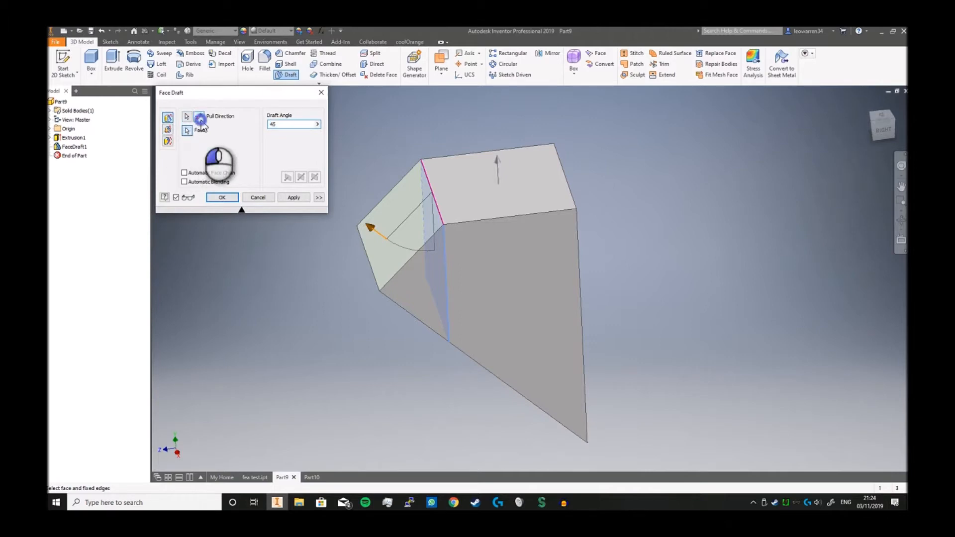
pyautogui.click(322, 92)
# Try a 45 degree draft on the back face from its upper edge, pulling from the top face, and reverse the pull direction.
pyautogui.click(288, 68)
pyautogui.click(291, 89)
pyautogui.click(291, 76)
pyautogui.click(440, 159)
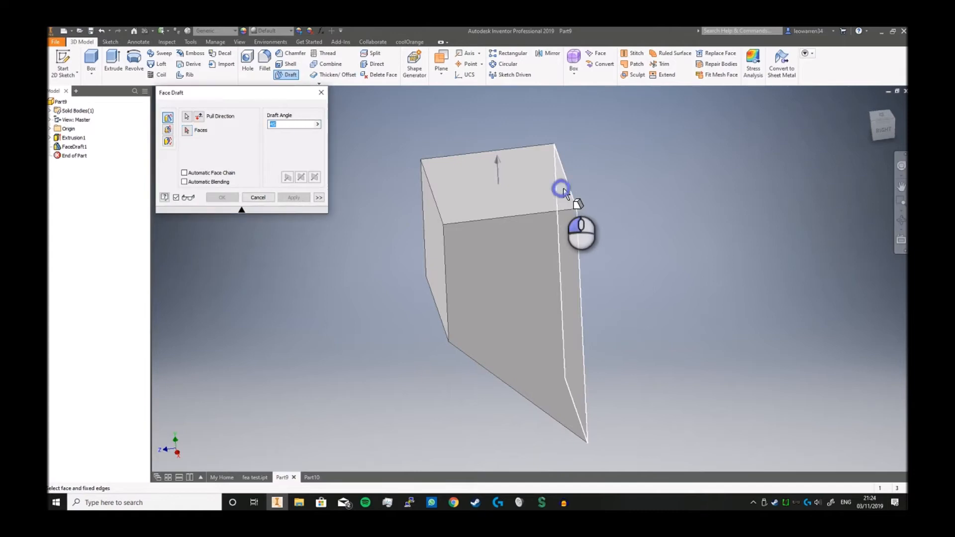
pyautogui.click(568, 192)
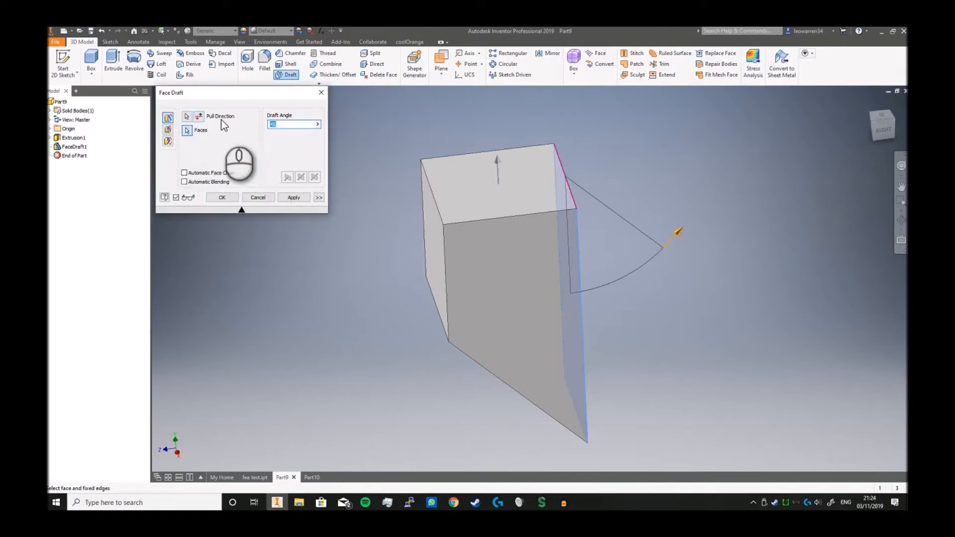
pyautogui.click(198, 117)
pyautogui.click(256, 197)
# View the drafted block's side profile square-on.
pyautogui.click(886, 127)
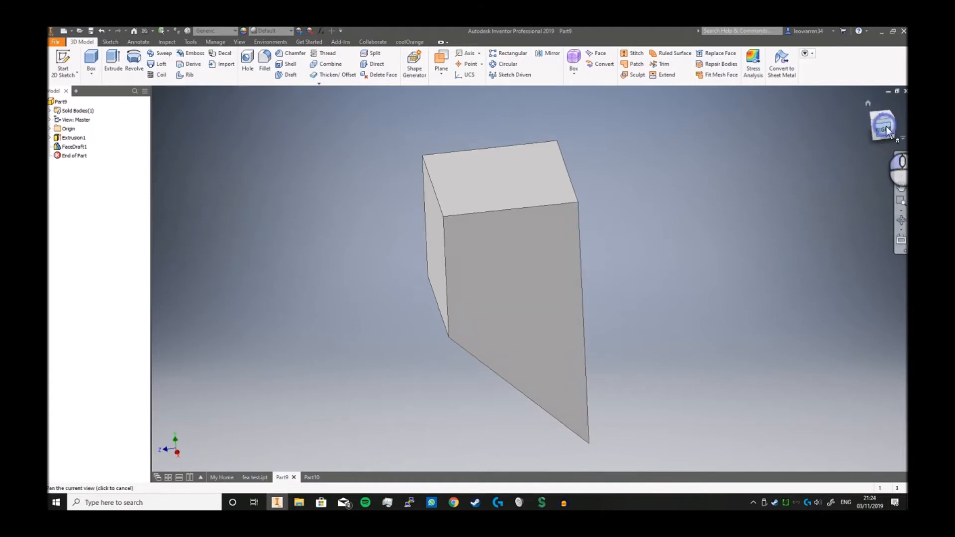
pyautogui.click(904, 112)
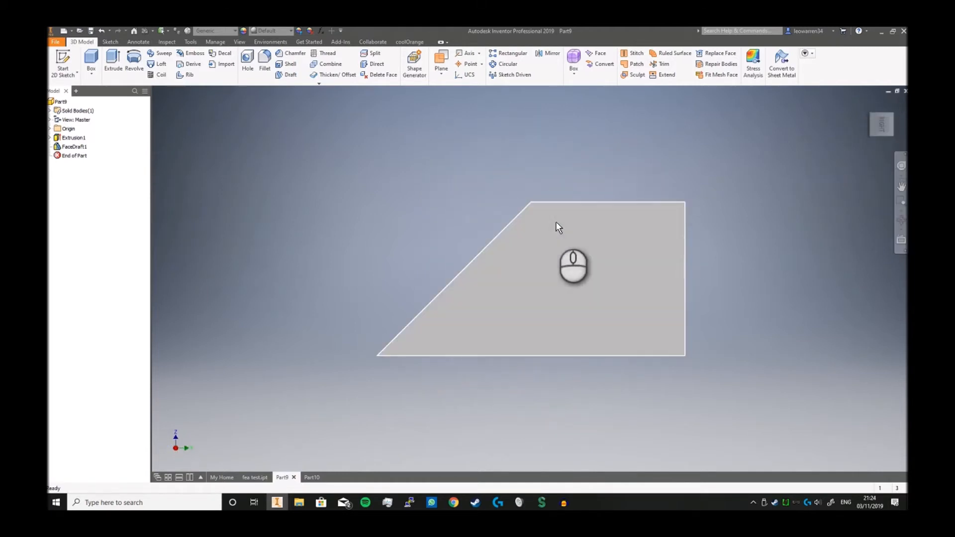
# Create a new standard part file.
pyautogui.moveTo(883, 126); pyautogui.dragTo(687, 141)
pyautogui.moveTo(669, 101); pyautogui.dragTo(871, 131)
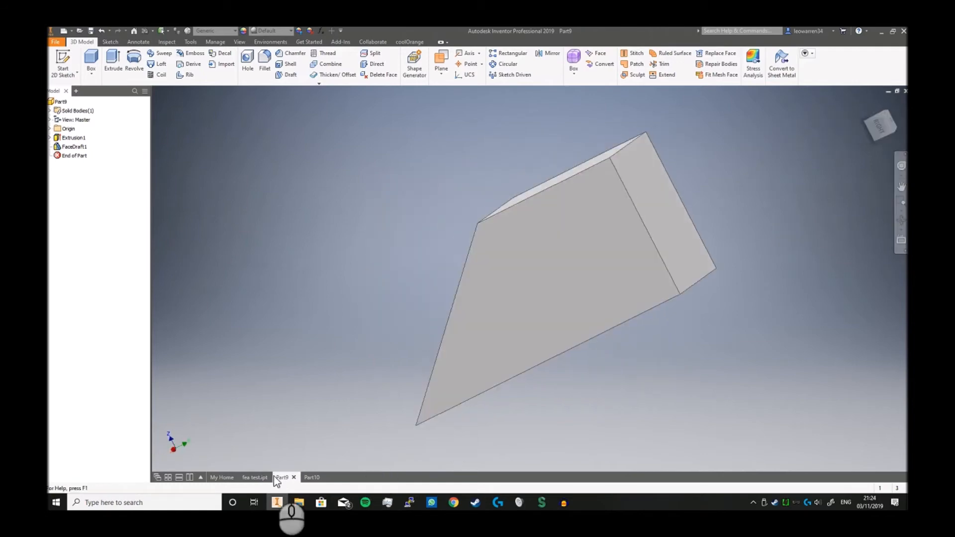
pyautogui.click(221, 477)
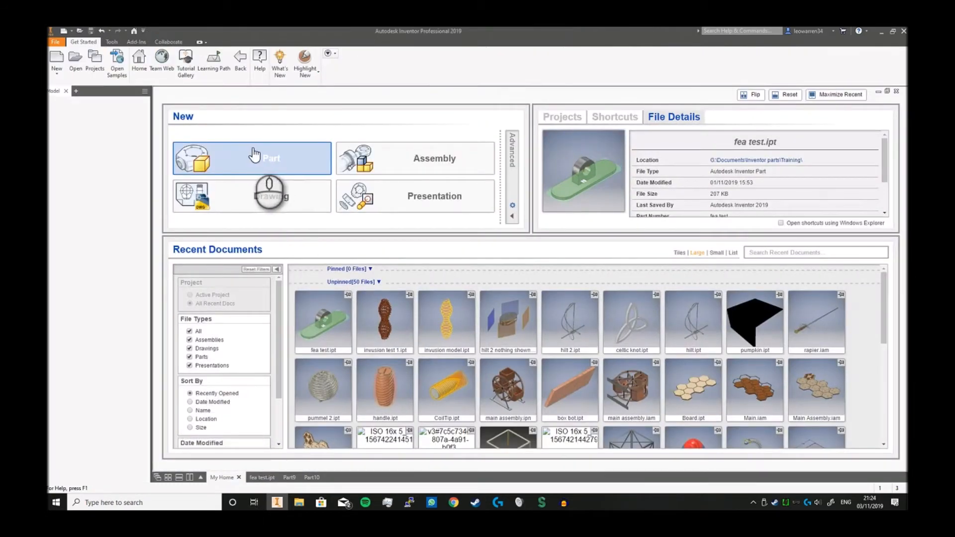
pyautogui.click(287, 162)
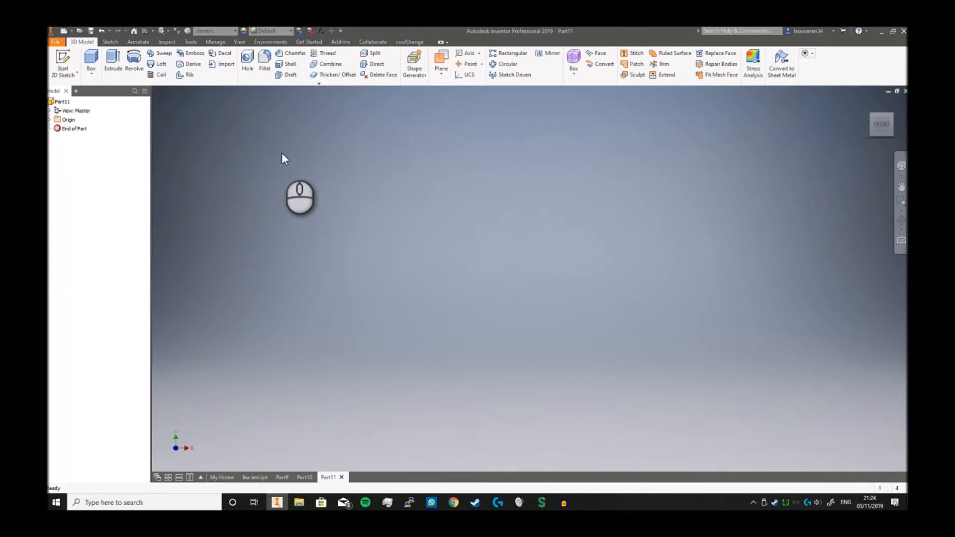
# Create a cylinder primitive on the XZ plane, centred on the origin with a 10 mm diameter, extruded upwards.
pyautogui.click(87, 72)
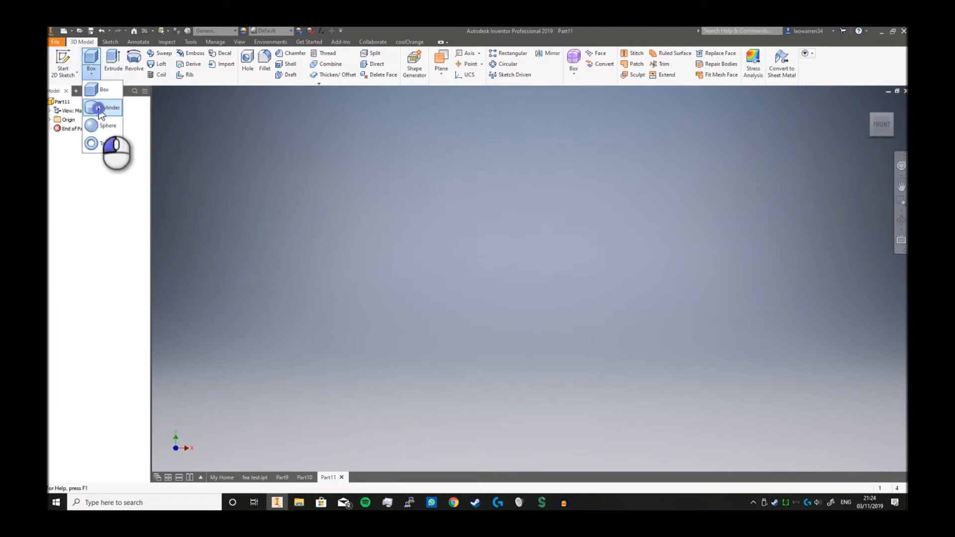
pyautogui.click(102, 109)
pyautogui.click(487, 309)
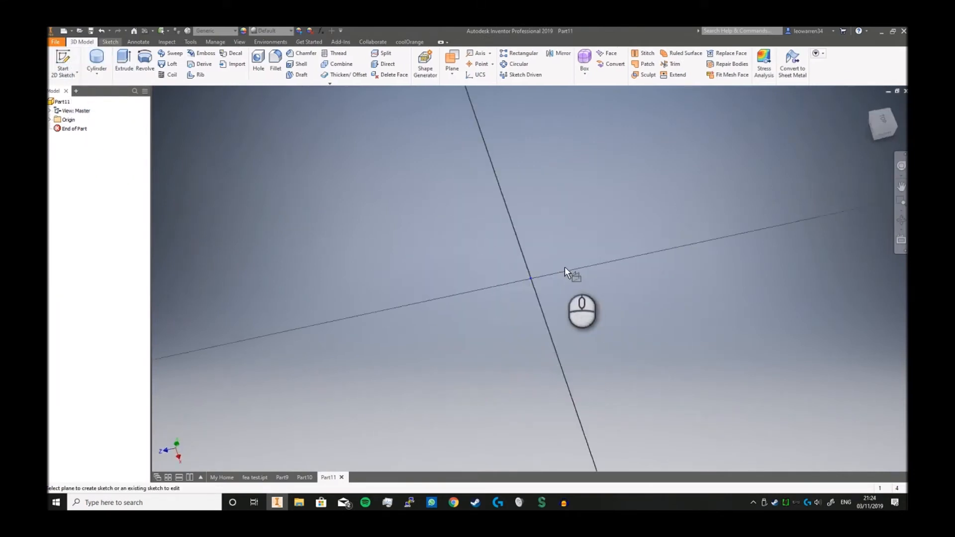
pyautogui.click(530, 280)
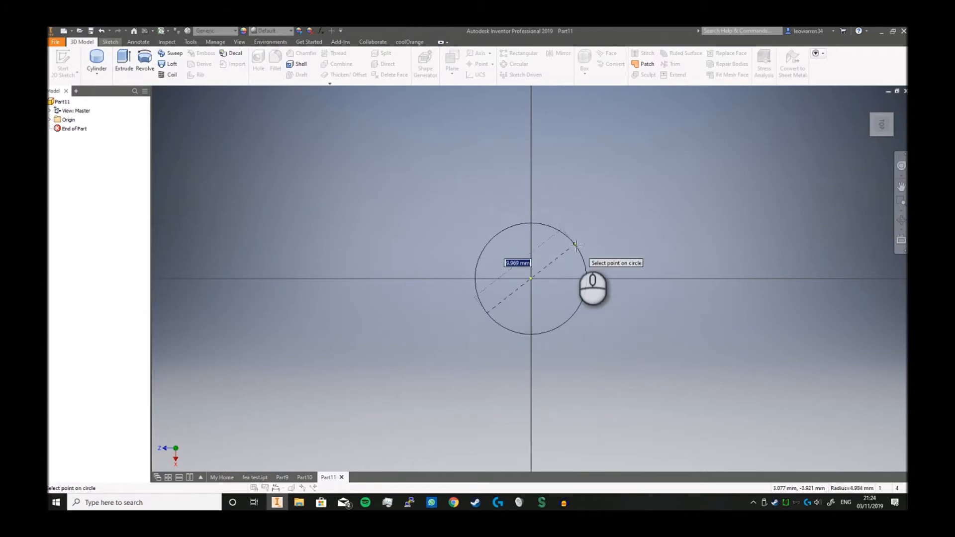
pyautogui.write('10')
pyautogui.press('Return')
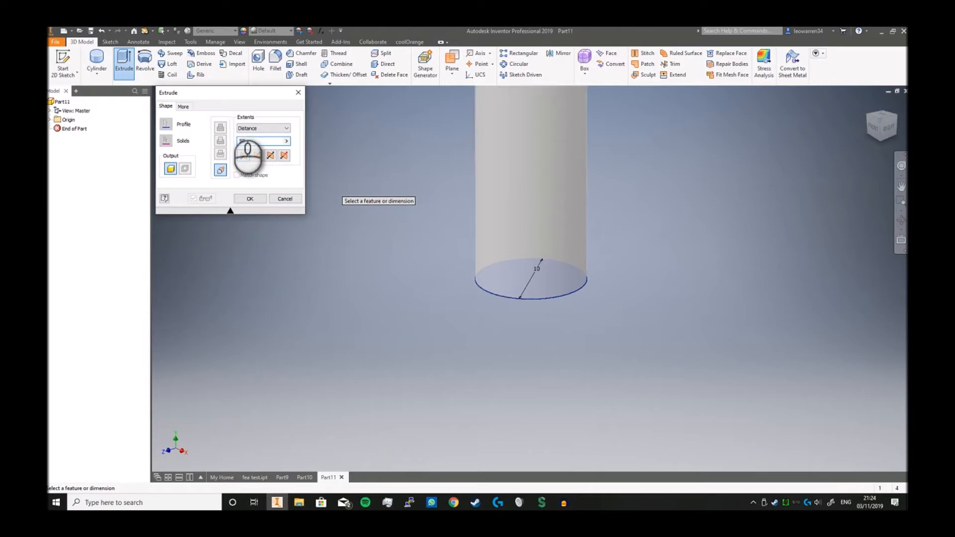
pyautogui.press('Return')
pyautogui.scroll(5, 390, 145)
pyautogui.scroll(-5, 415, 183)
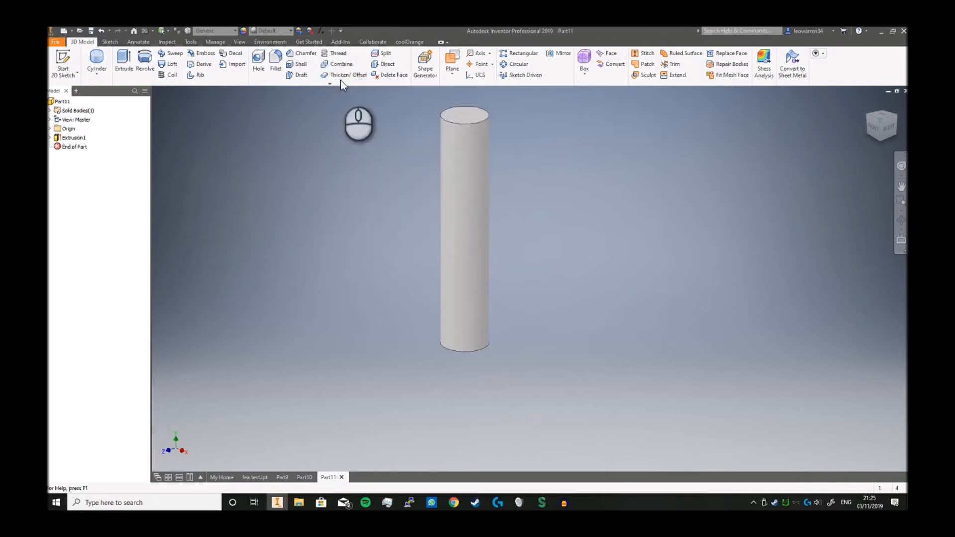
# Start a full-length thread on the cylinder's side face with the ISO Metric profile thread type.
pyautogui.click(336, 53)
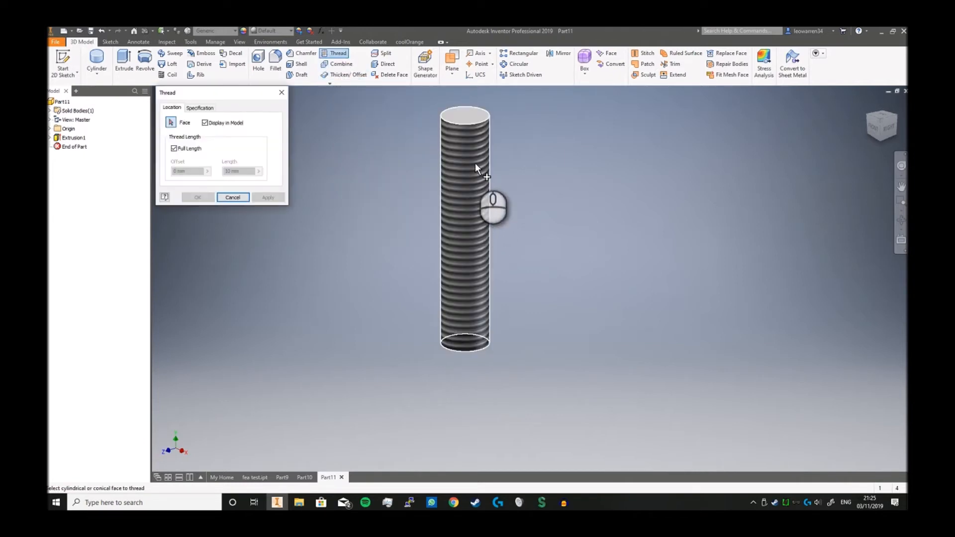
pyautogui.click(475, 166)
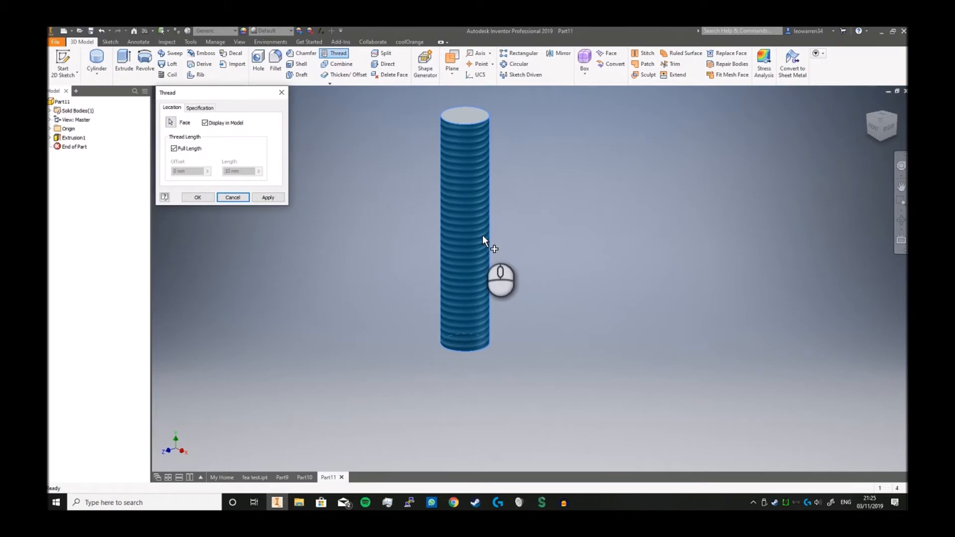
pyautogui.click(201, 108)
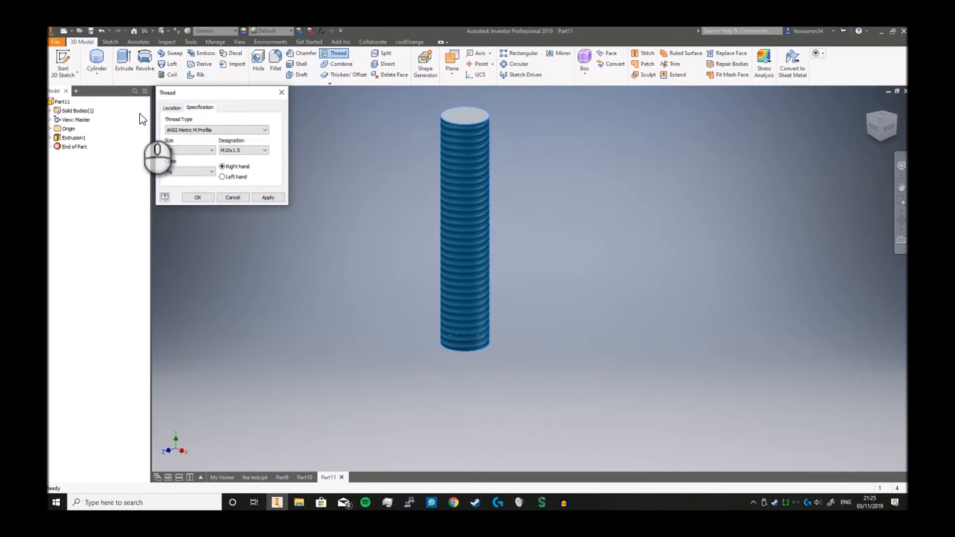
pyautogui.click(232, 130)
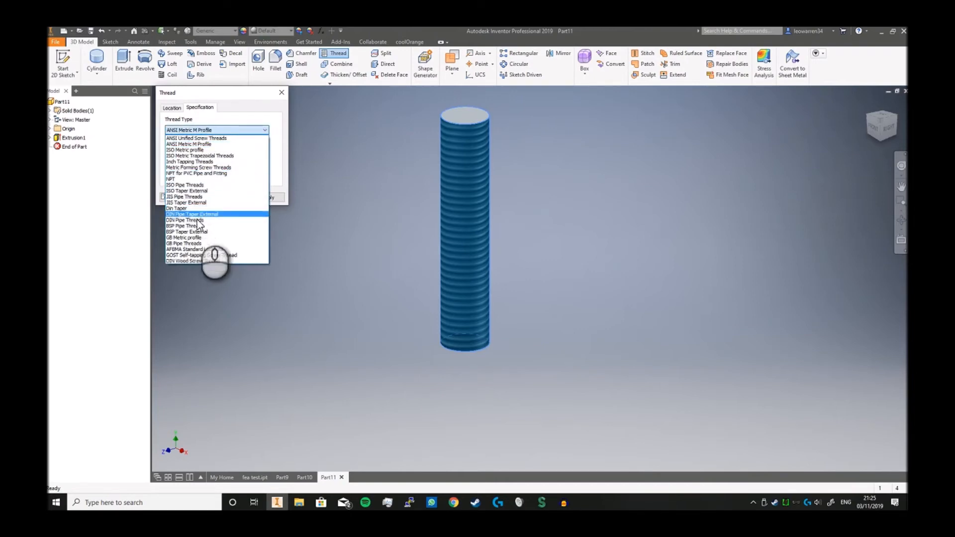
pyautogui.click(192, 150)
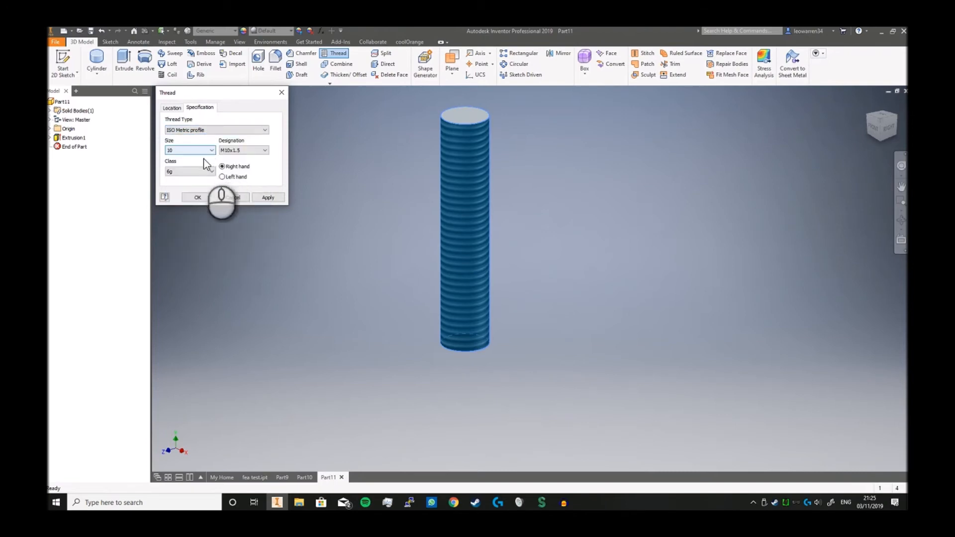
# Specify size 10 and designation M10x1.5 for the right-hand thread and create it.
pyautogui.click(201, 151)
pyautogui.click(201, 151)
pyautogui.click(241, 150)
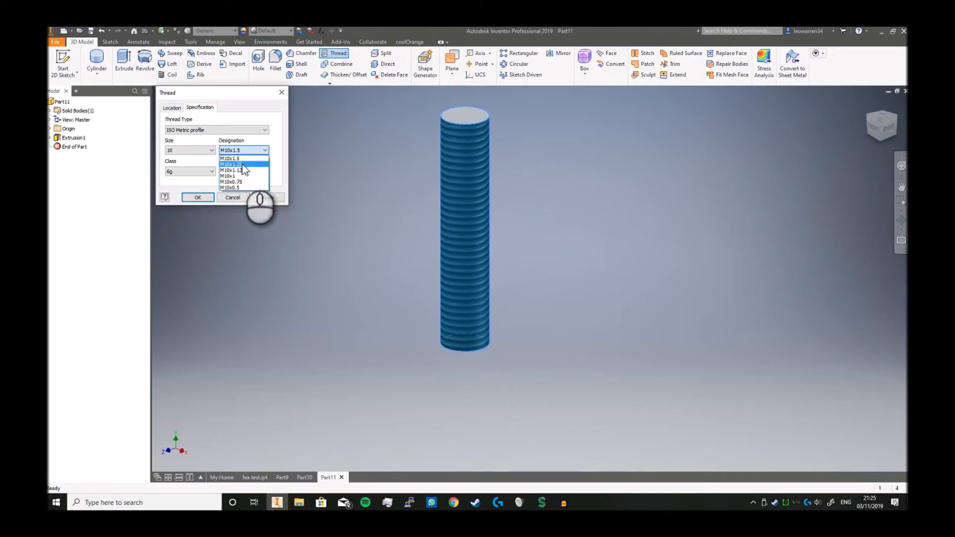
pyautogui.click(240, 158)
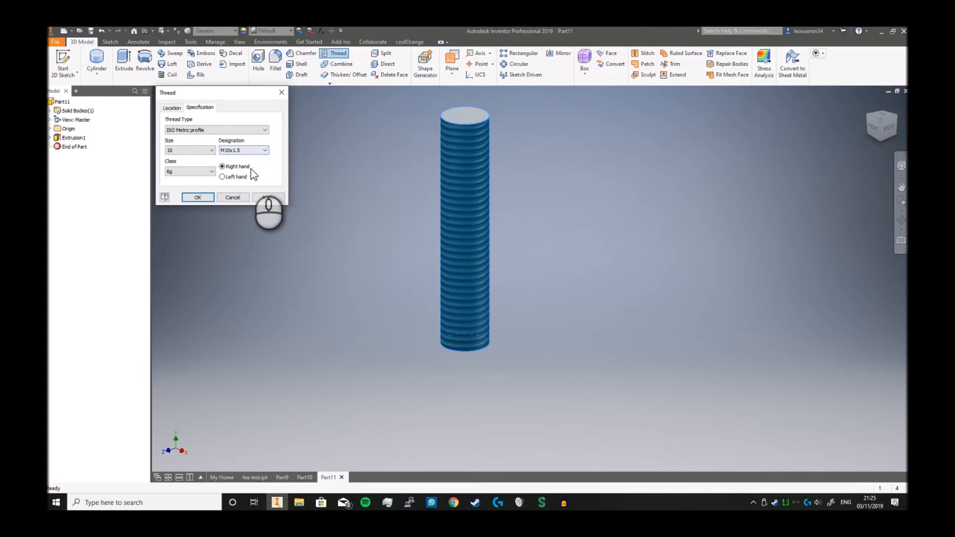
pyautogui.click(269, 199)
pyautogui.click(285, 94)
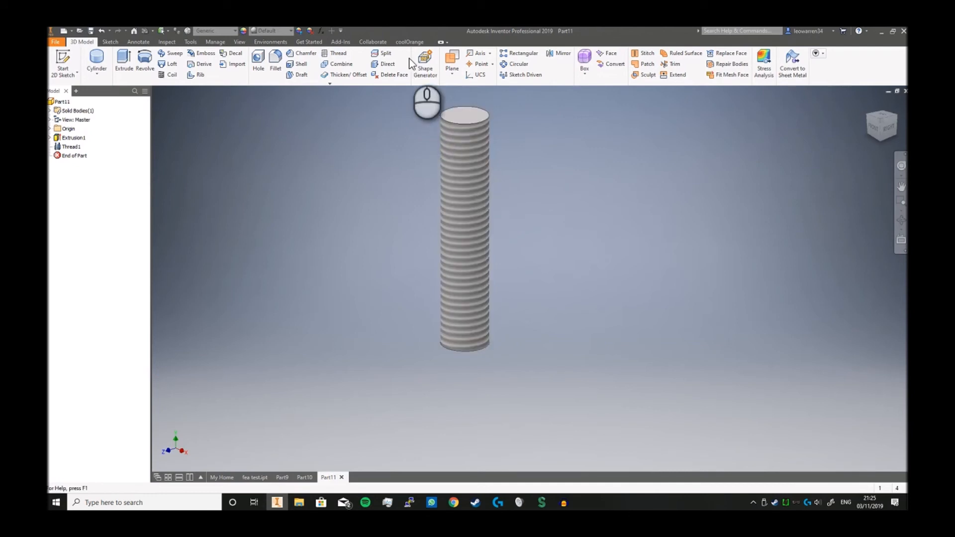
# Convert the cosmetic thread into real geometry with the coolOrange ThreadModeler, using a 0.10 % pitch offset.
pyautogui.click(413, 43)
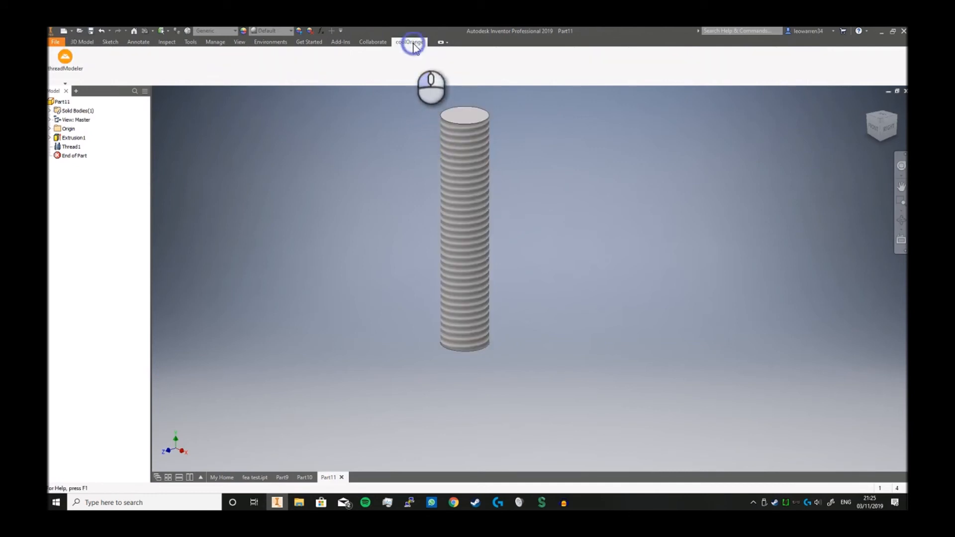
pyautogui.click(72, 60)
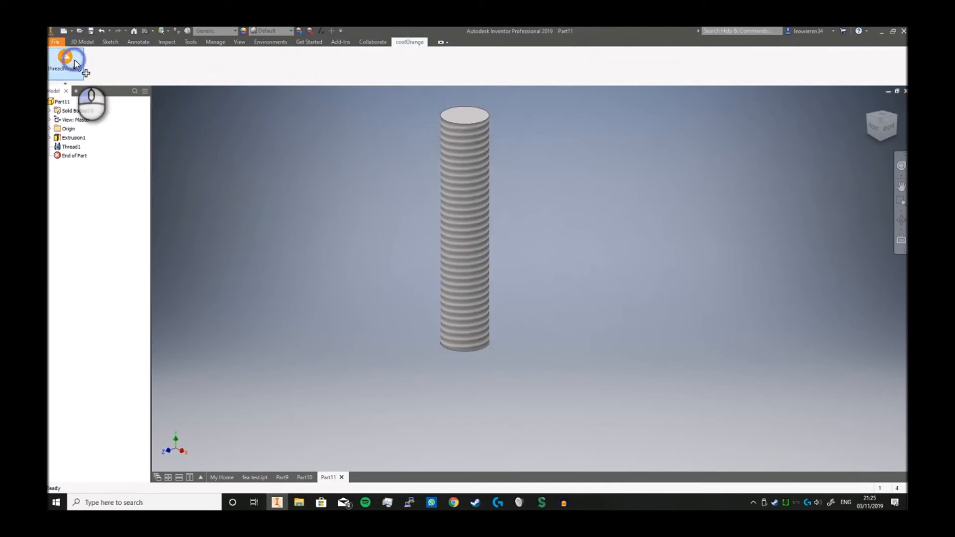
pyautogui.click(68, 147)
pyautogui.click(263, 247)
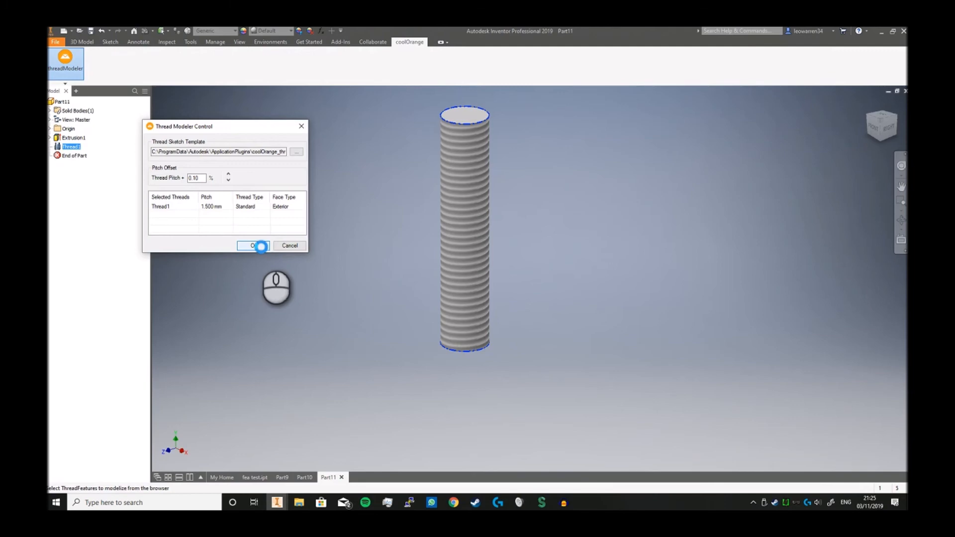
pyautogui.click(261, 246)
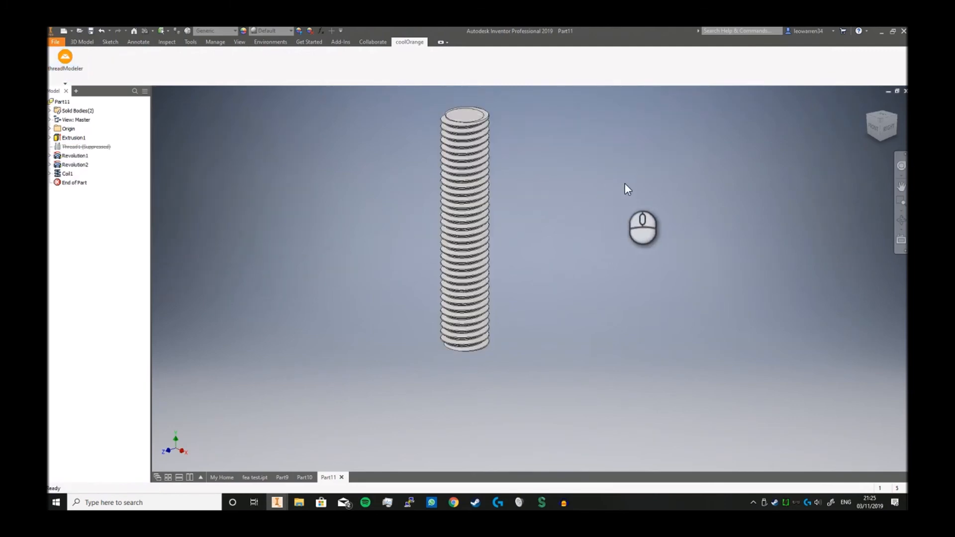
# Inspect the modelled thread from several angles and from the front.
pyautogui.moveTo(884, 129); pyautogui.dragTo(525, 202)
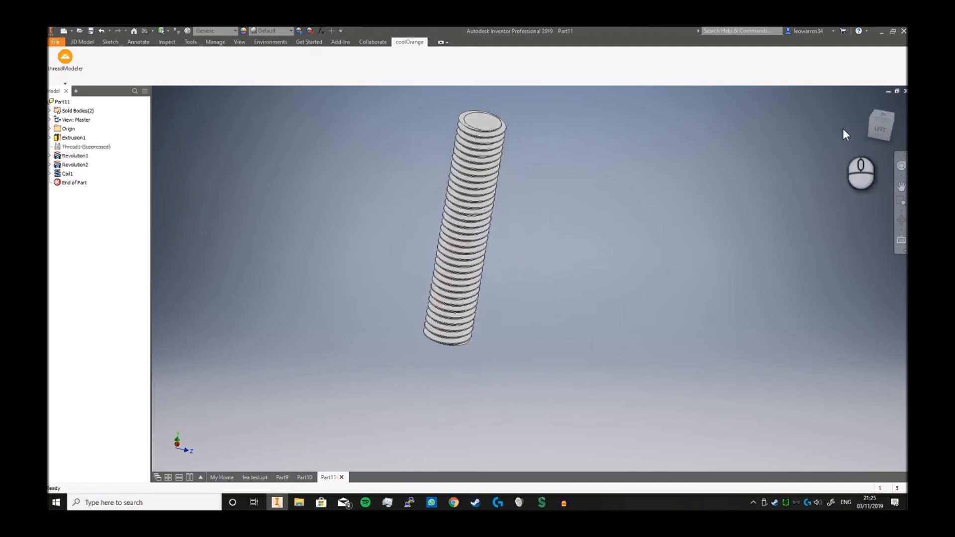
pyautogui.moveTo(886, 129); pyautogui.dragTo(862, 137)
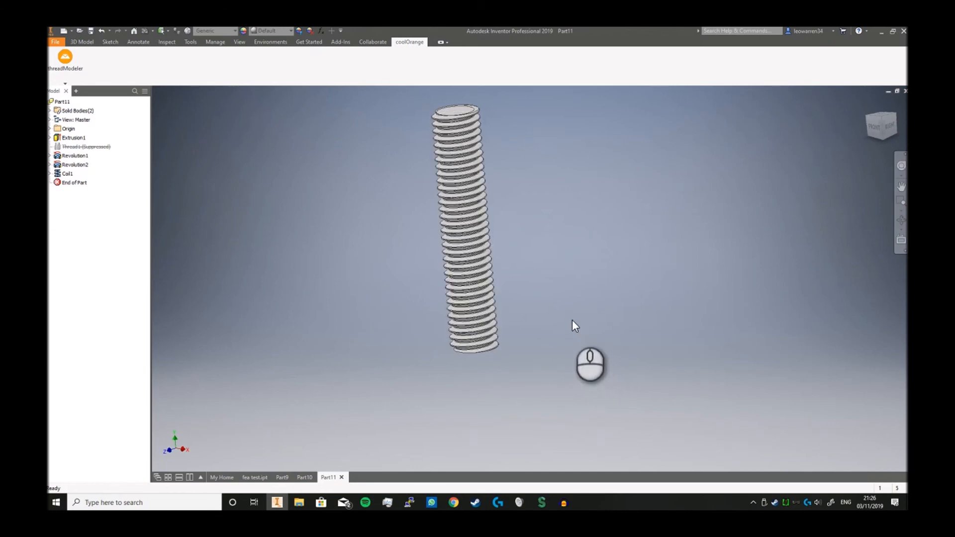
pyautogui.click(877, 125)
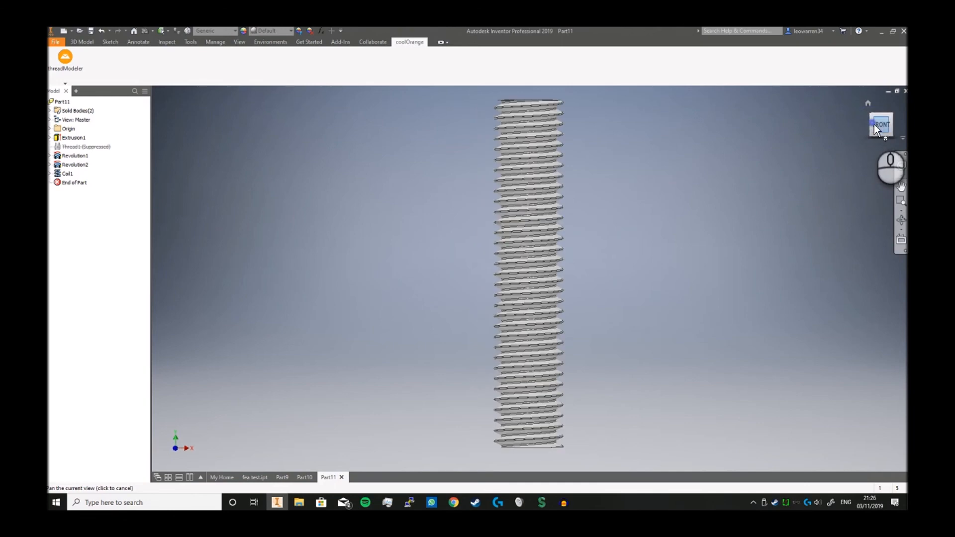